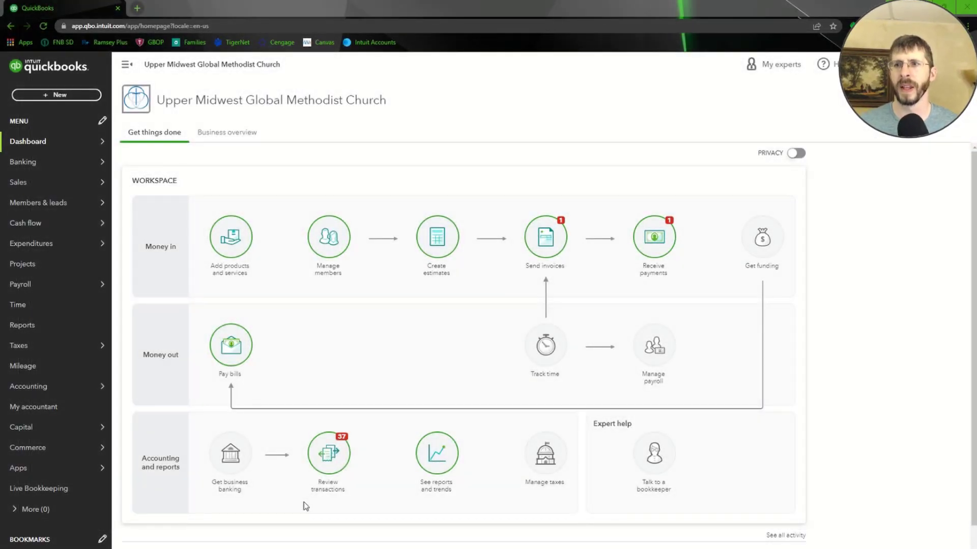
Set the browser zoom to 125%, go to Sales > Products and services, and start a new item
key(ctrl+plus)
key(ctrl+plus)
key(ctrl+plus)
key(ctrl+minus)
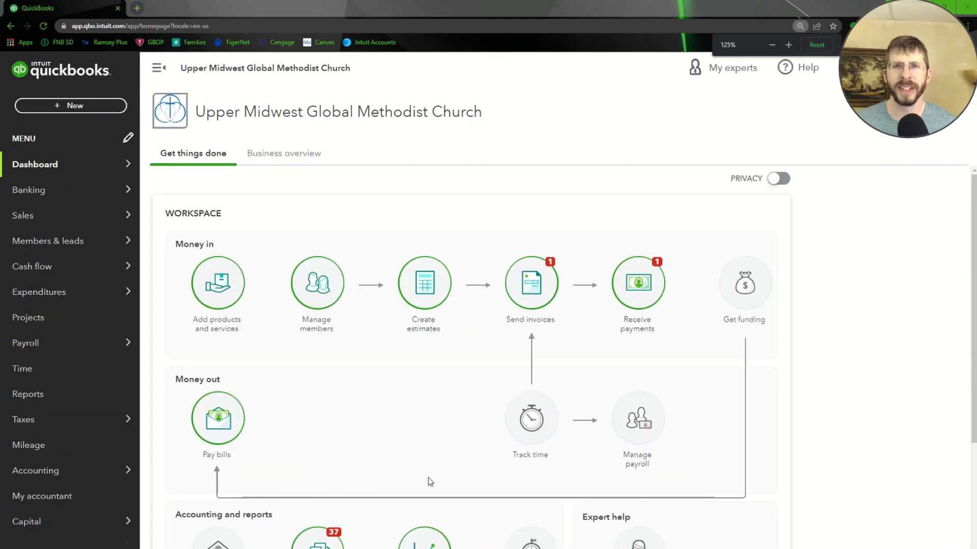
mouse_move(41, 198)
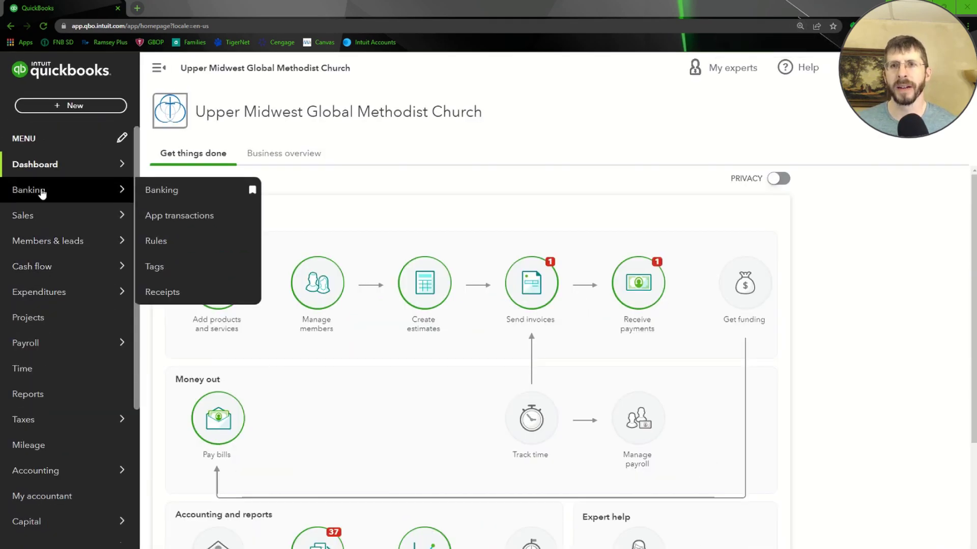
mouse_move(33, 227)
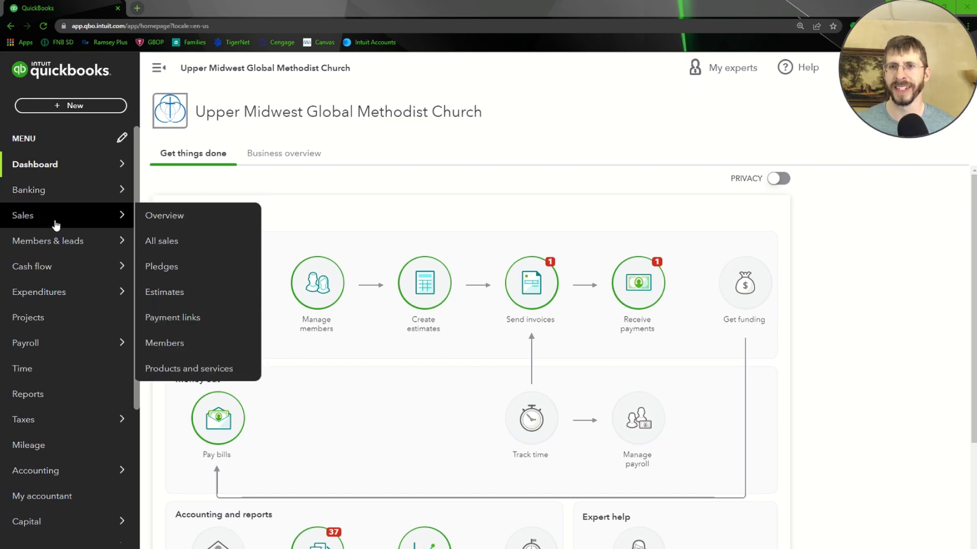
click(163, 369)
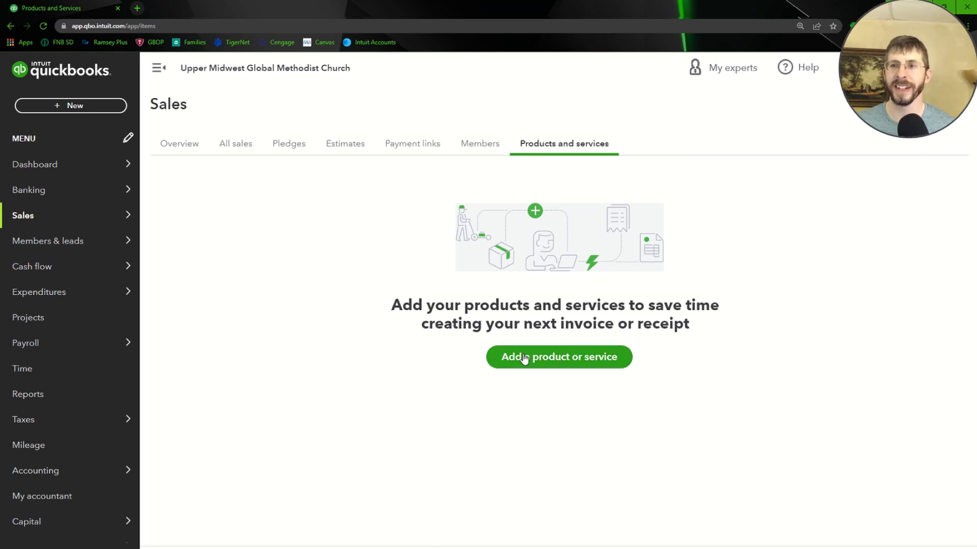
click(524, 359)
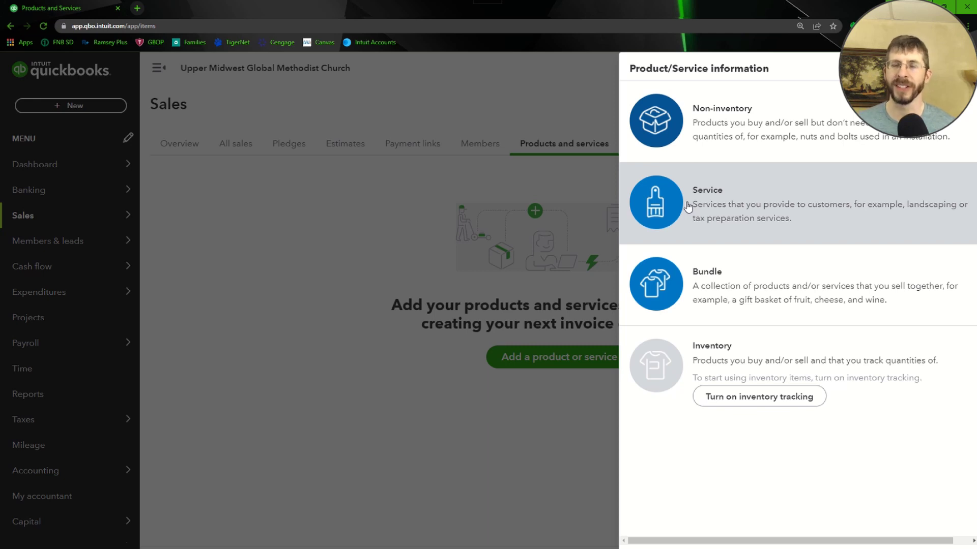
Make the new item a Service named 'General Fund - Individual'
click(688, 207)
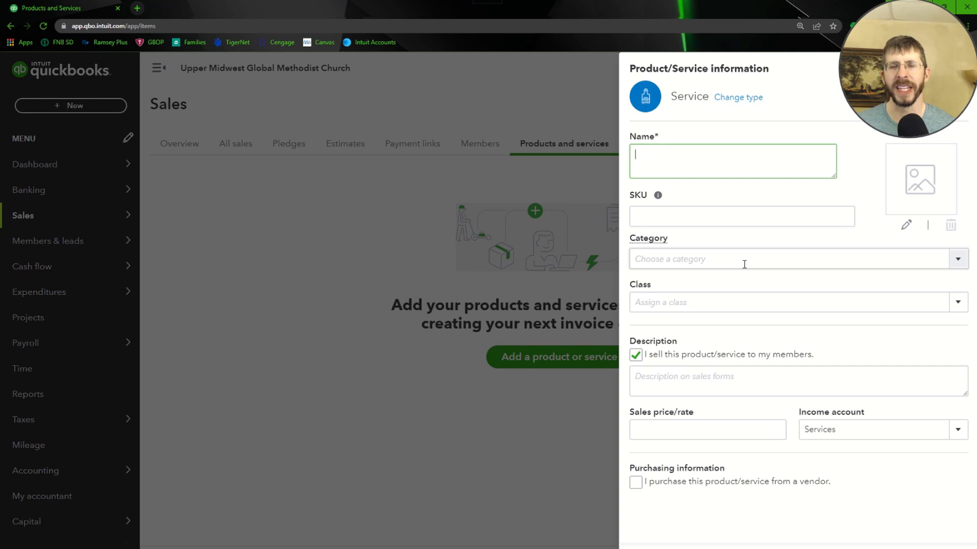
text(Individua)
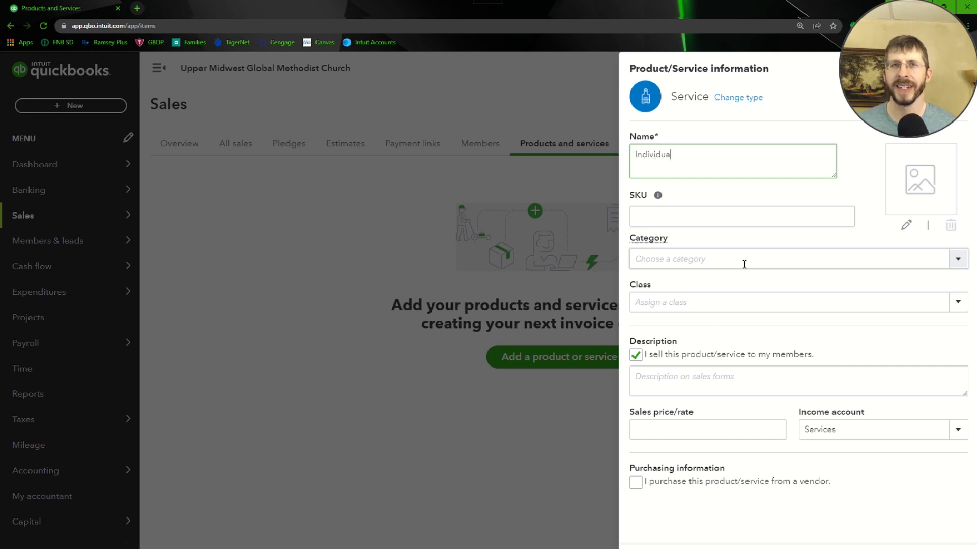
key(BackSpace)
key(BackSpace)
key(BackSpace)
key(BackSpace)
key(BackSpace)
key(BackSpace)
key(BackSpace)
key(BackSpace)
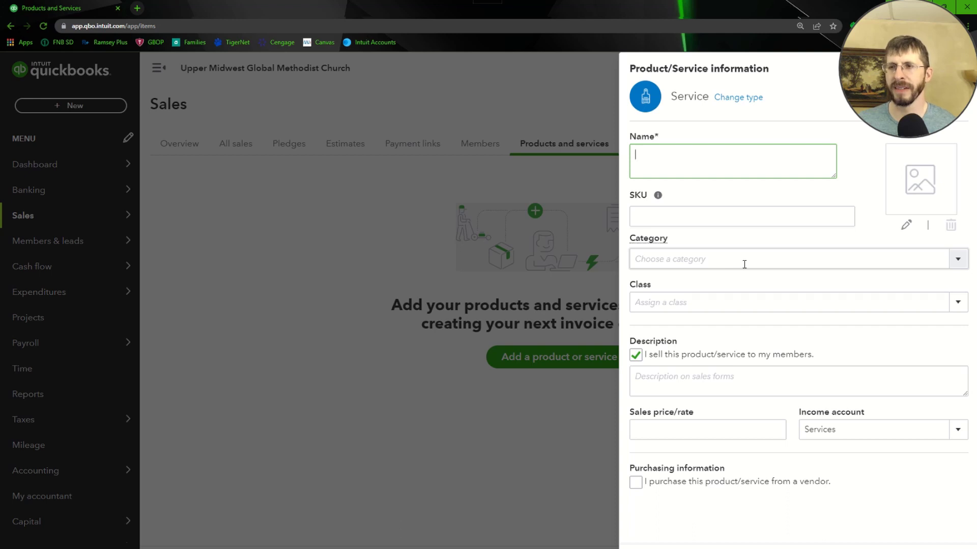
text(General Fund )
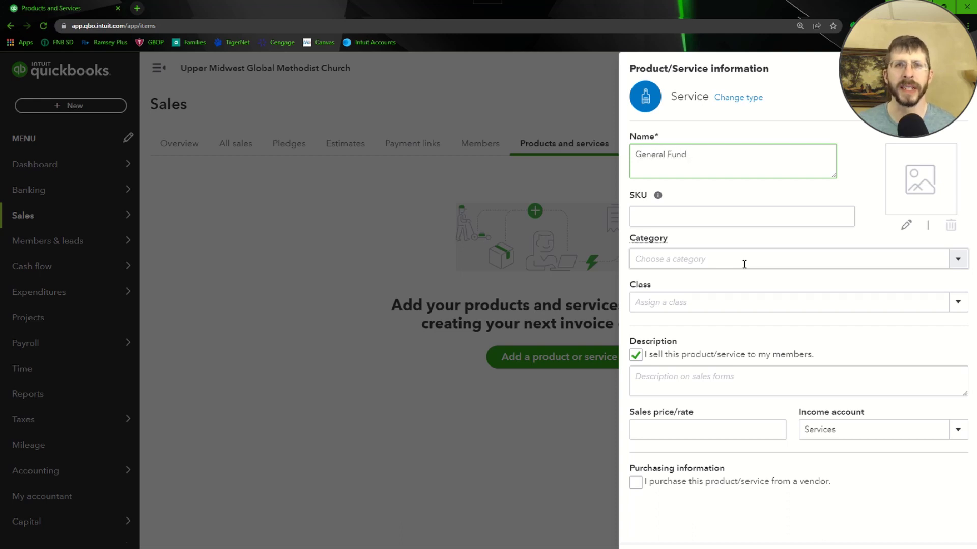
text(- Individual)
key(Tab)
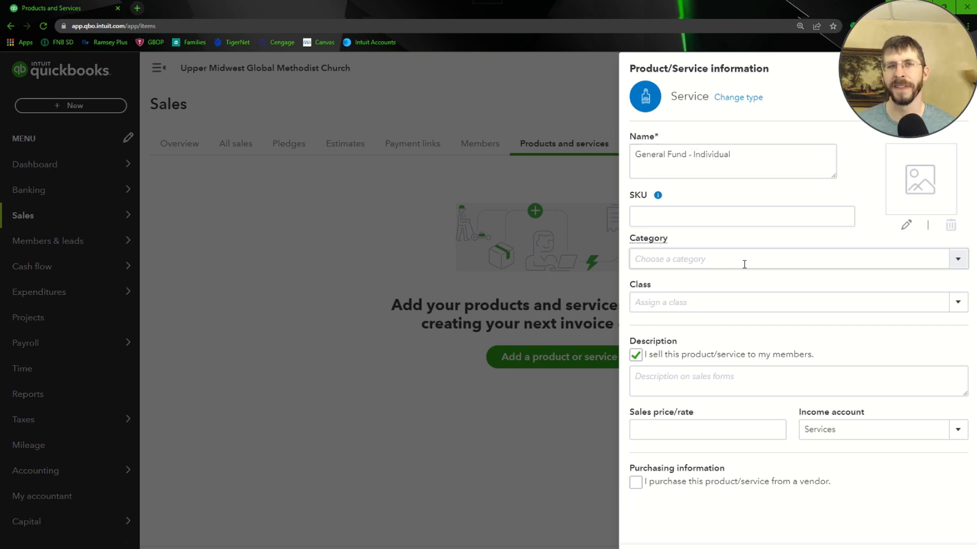
Look through the category and class lists without choosing either
click(671, 256)
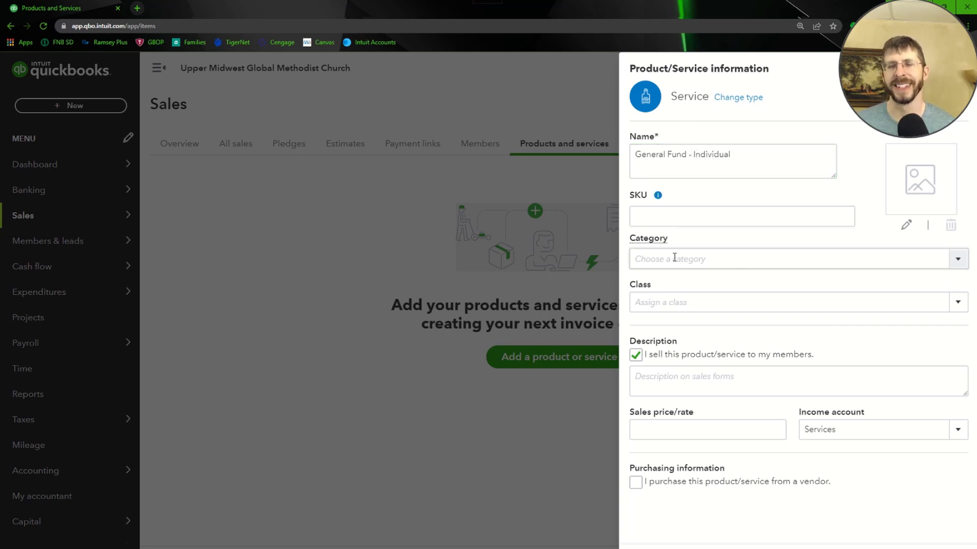
click(959, 259)
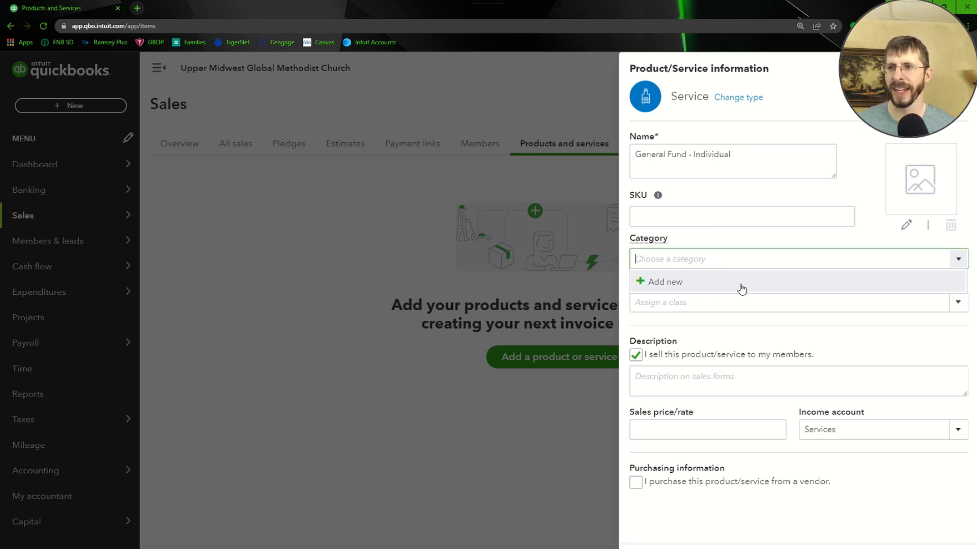
click(943, 331)
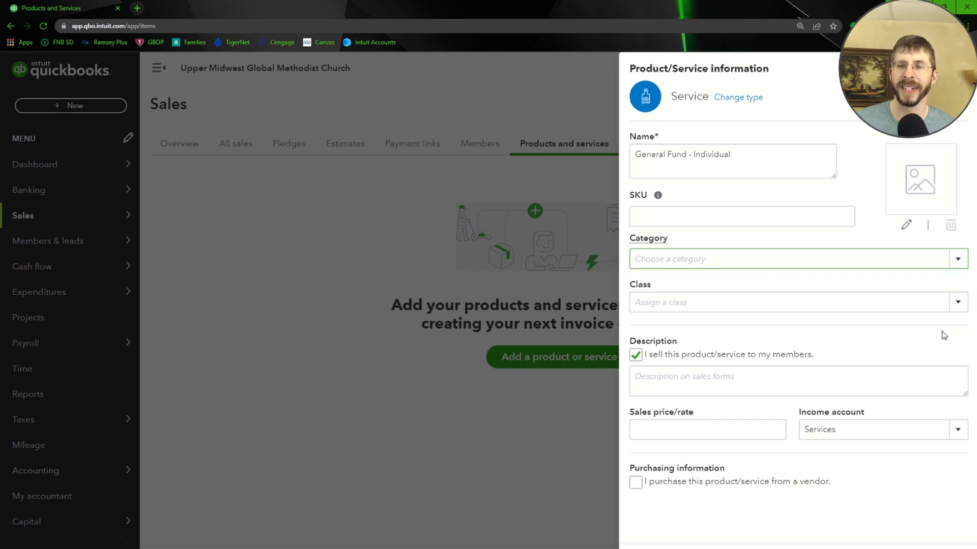
click(953, 306)
click(915, 339)
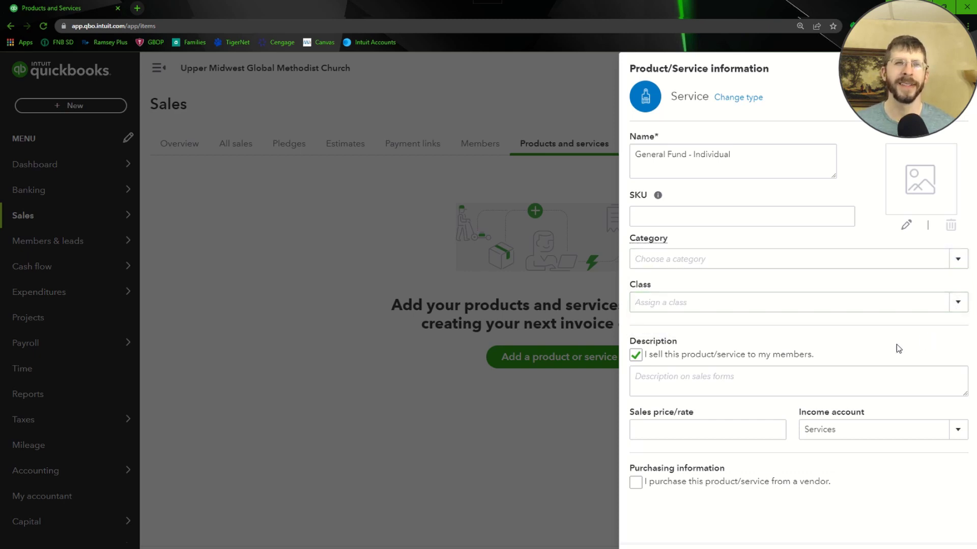
Set the item's income account to 4010 Donations:From Individuals
click(748, 391)
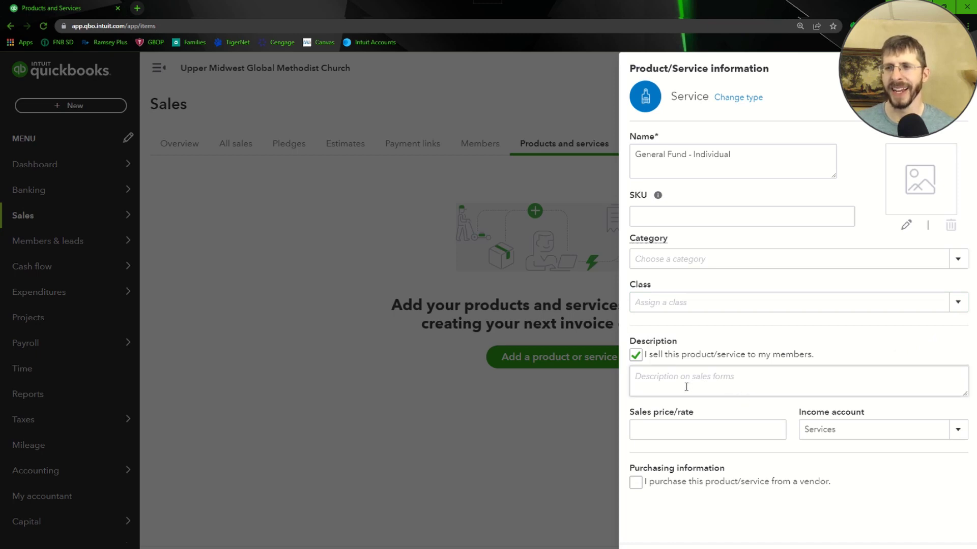
click(845, 434)
click(958, 430)
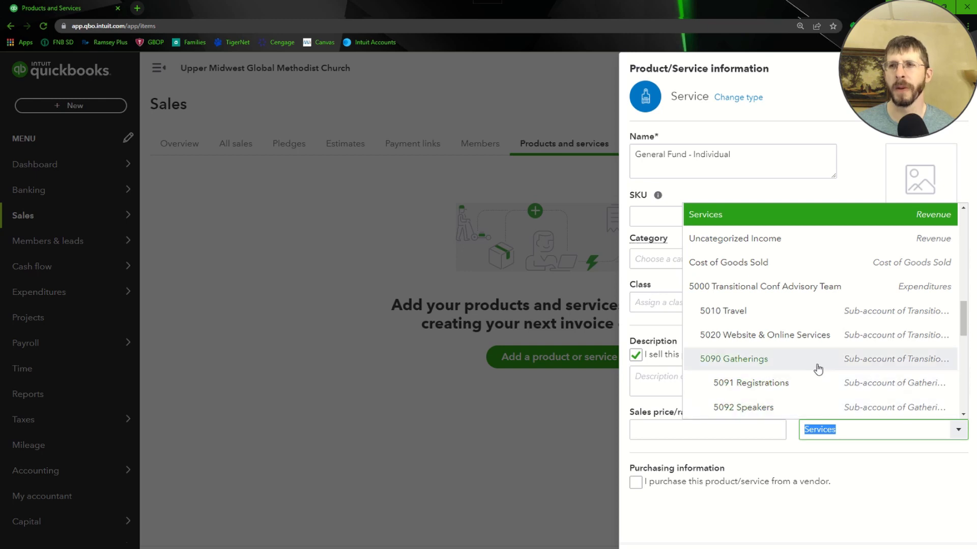
scroll(784, 313, up, 4)
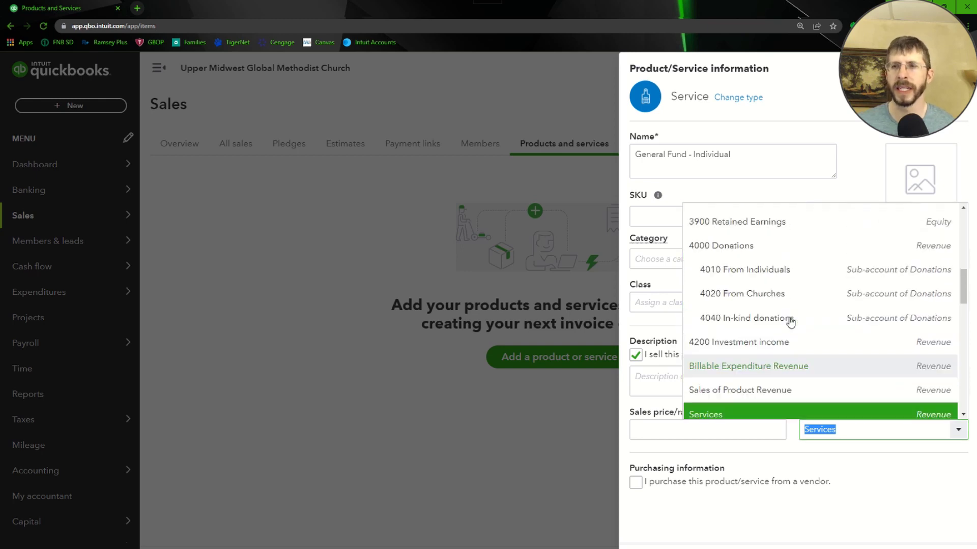
scroll(791, 320, up, 2)
scroll(791, 320, down, 2)
scroll(792, 319, up, 4)
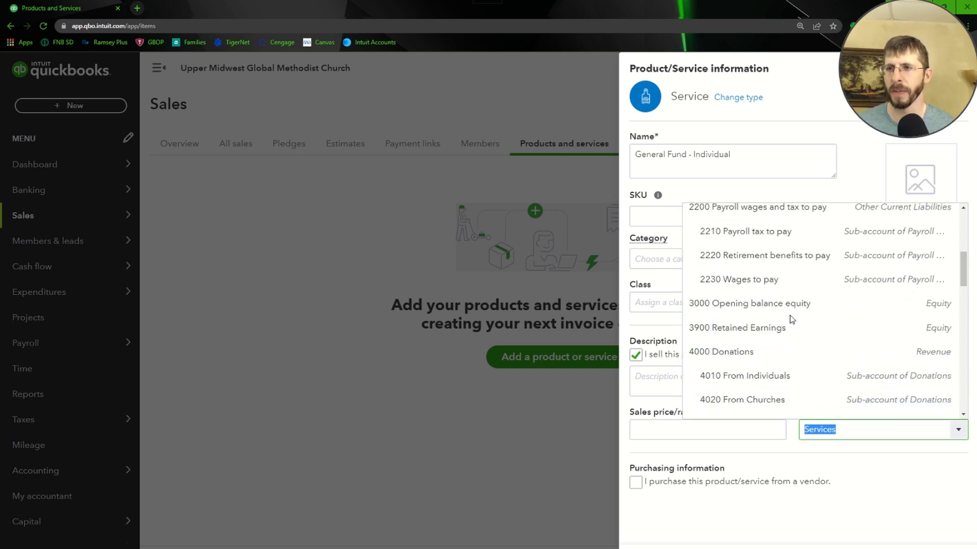
click(761, 376)
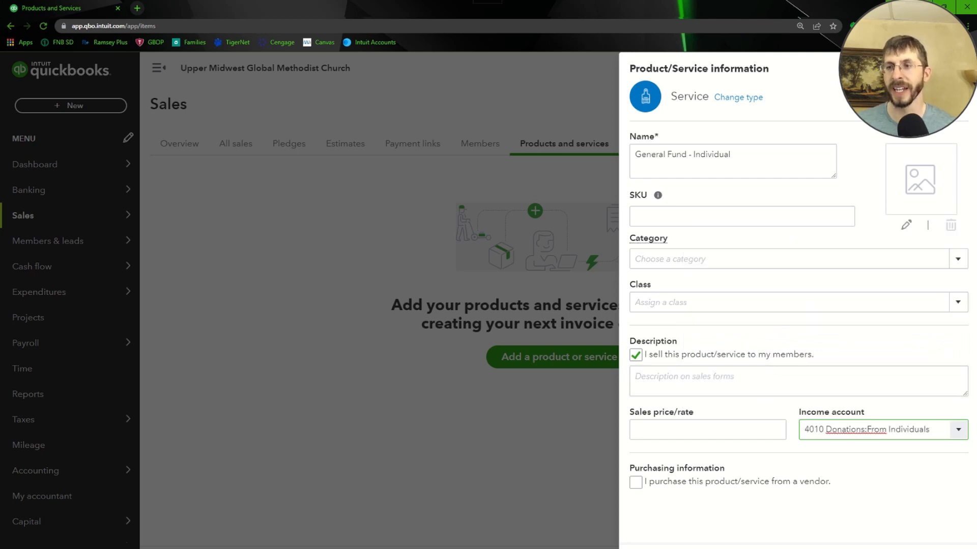
Save the item and start a new service named 'General Fund - Churches'
click(905, 542)
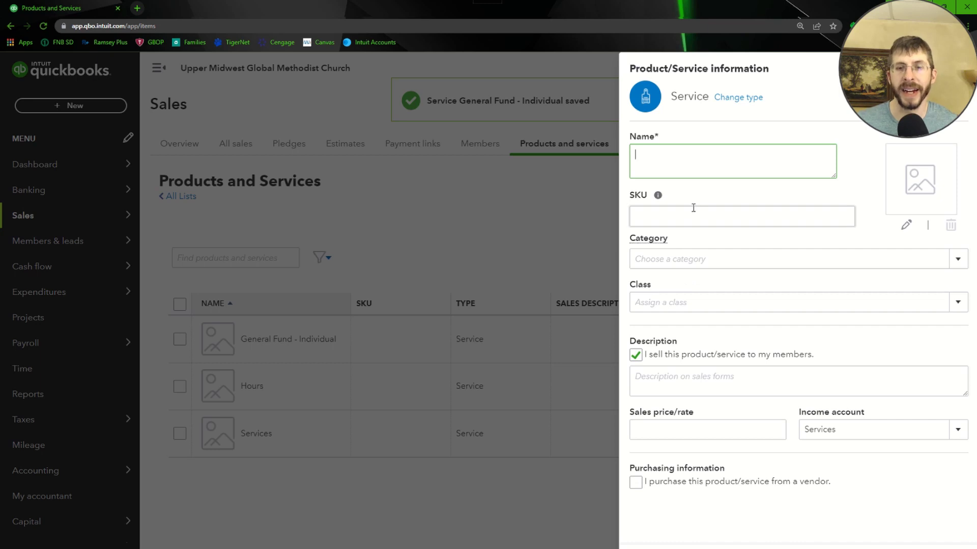
text(Genera)
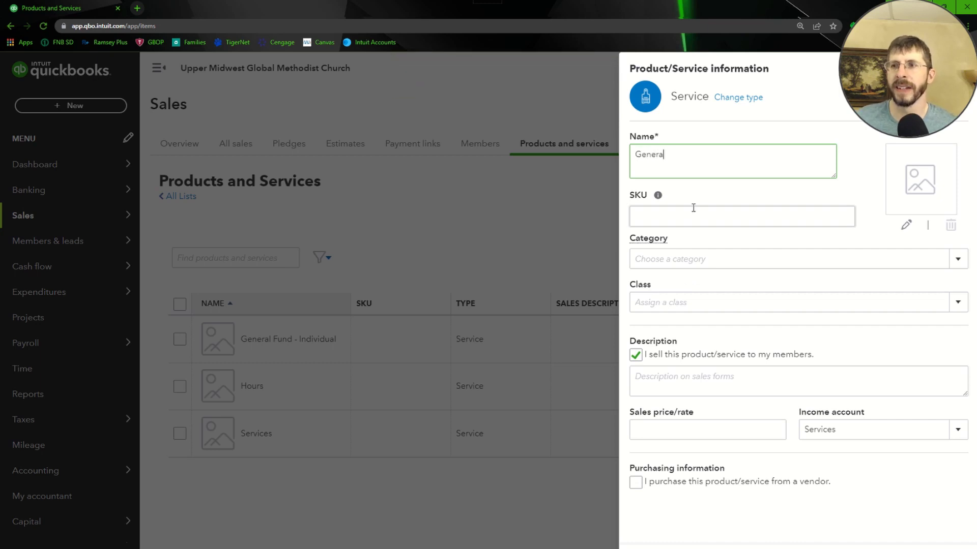
text(l Fund - Churches)
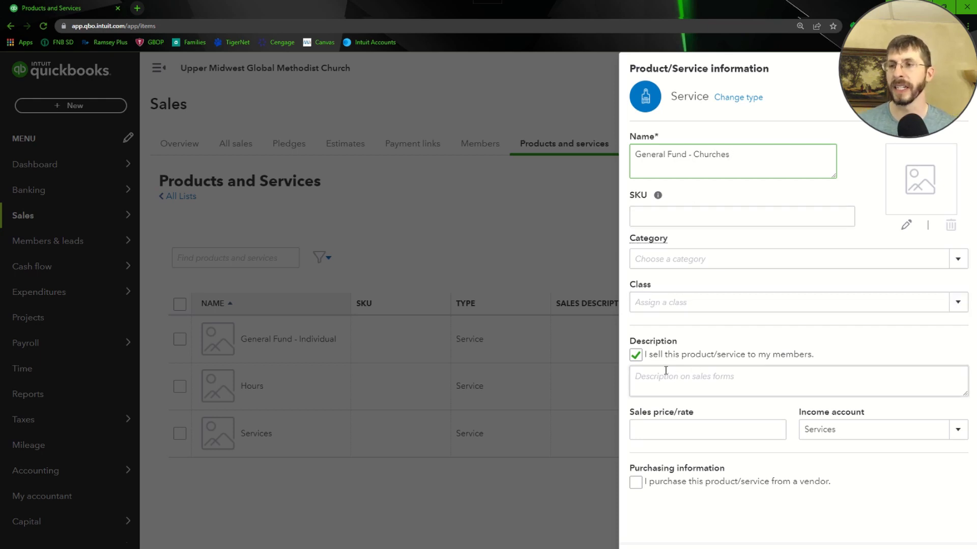
click(636, 356)
click(635, 355)
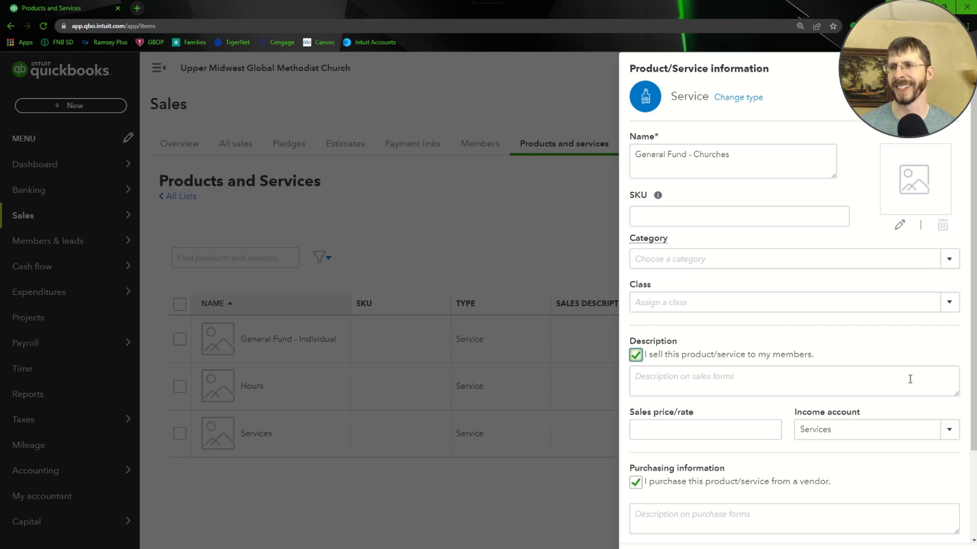
Set income account 4020 From Churches and mark the item as not purchased from a vendor
click(950, 431)
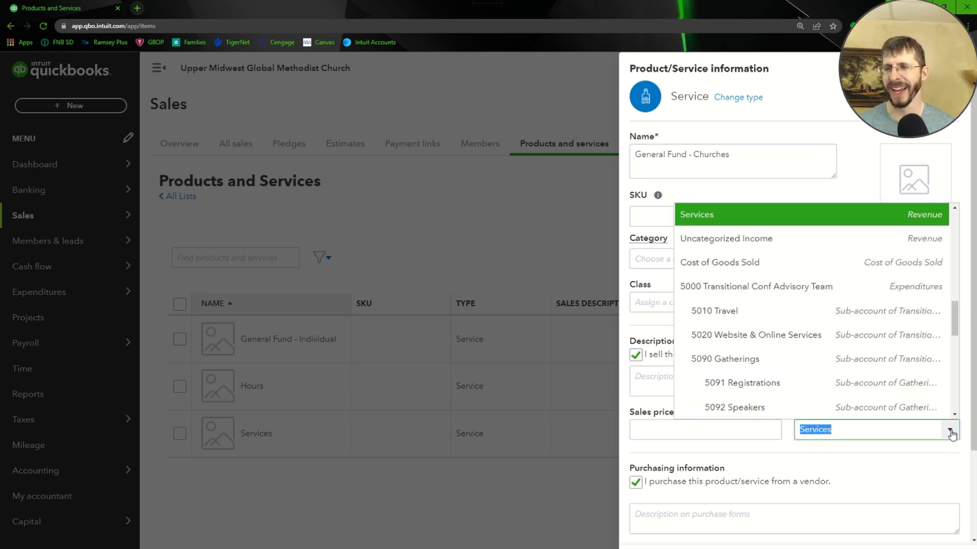
scroll(814, 305, up, 3)
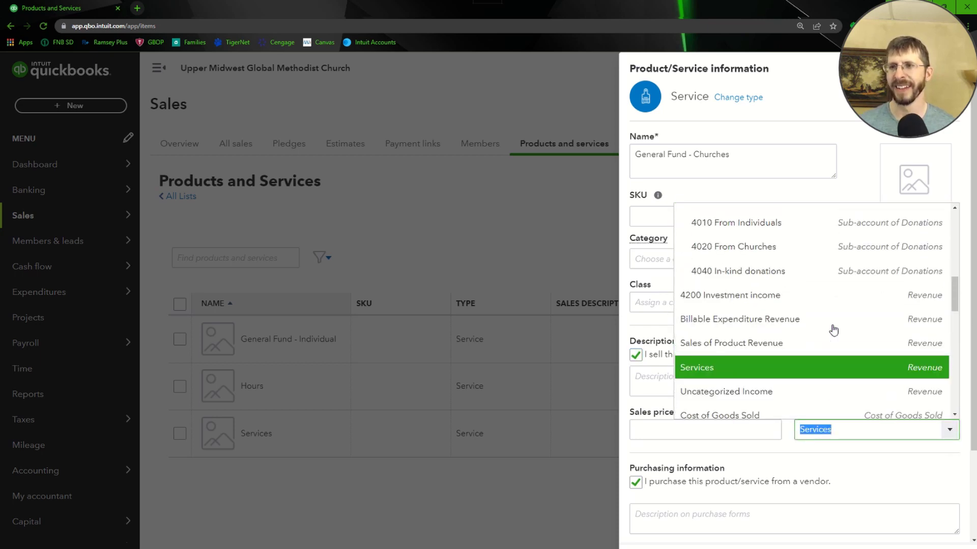
scroll(771, 300, up, 1)
click(765, 308)
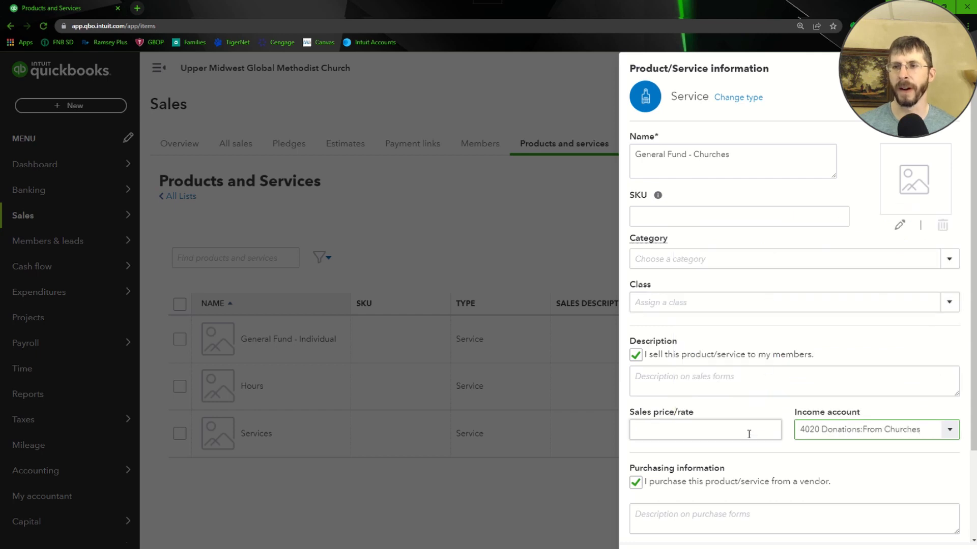
click(635, 482)
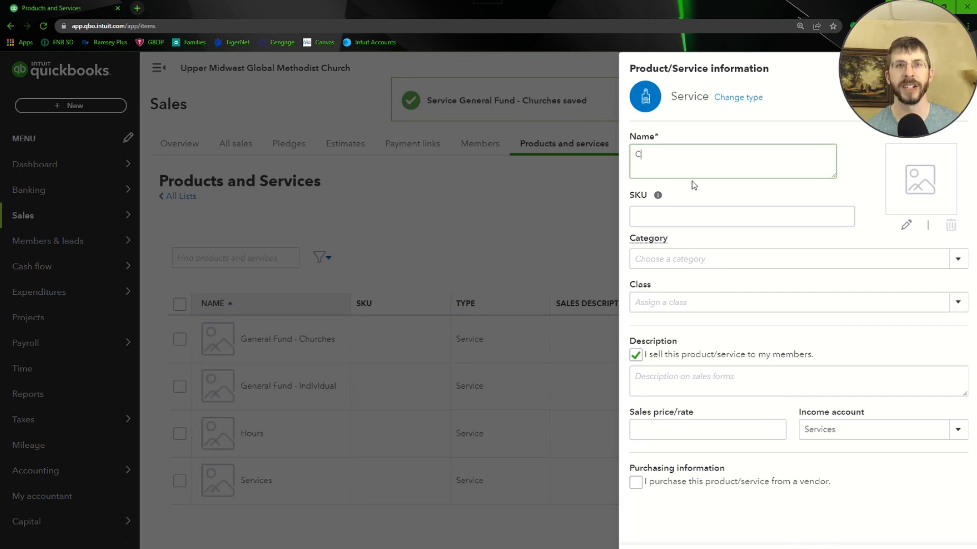
Name the next service 'Connectional Funding' and browse the income account list
text(onnectional)
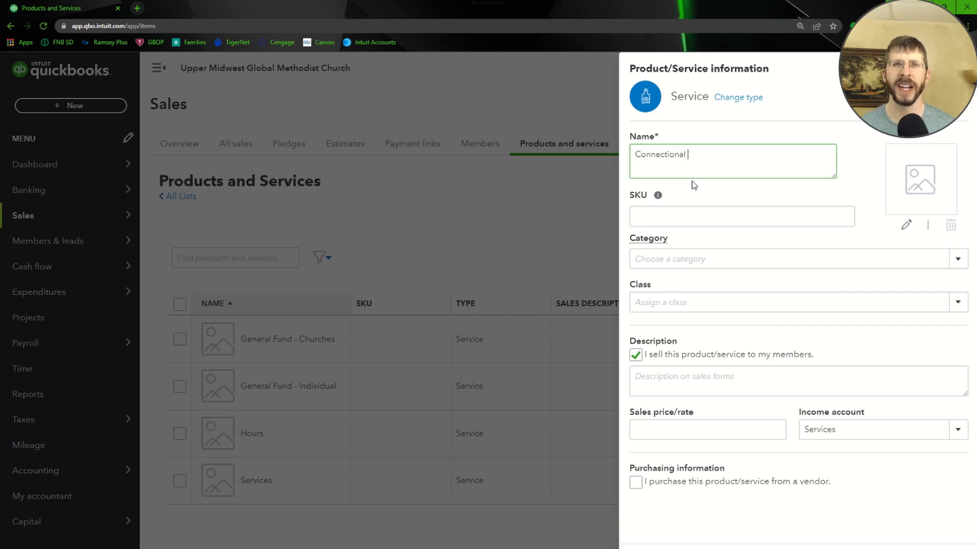
text( Funding)
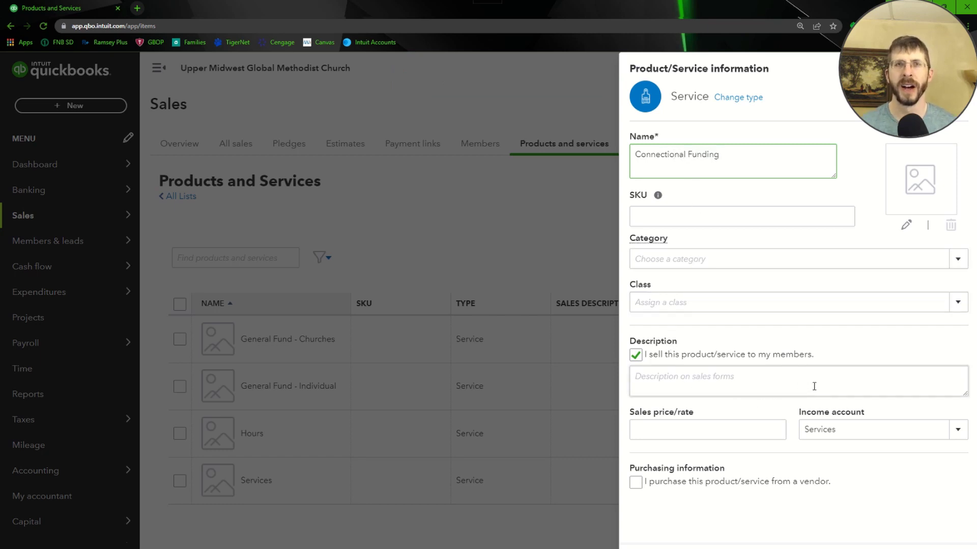
click(854, 430)
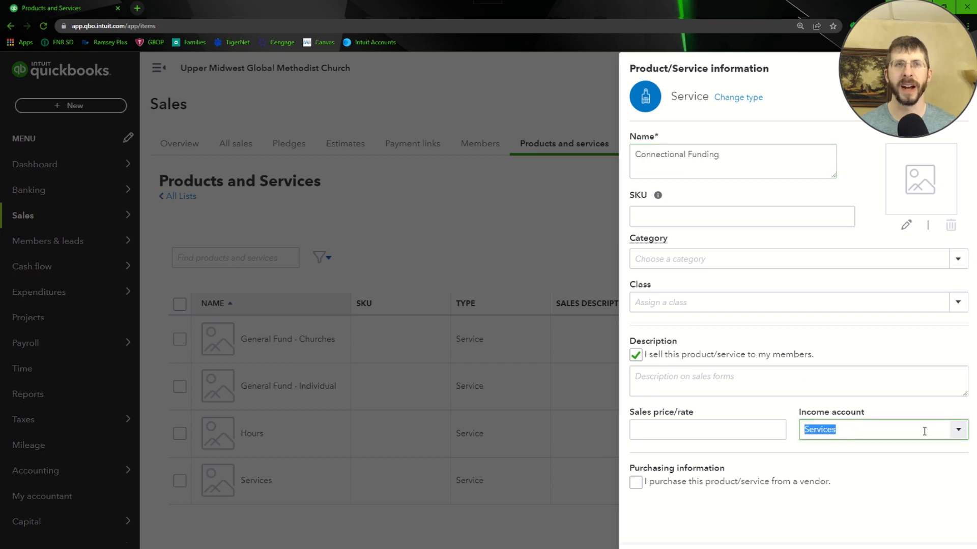
click(957, 433)
scroll(763, 346, up, 3)
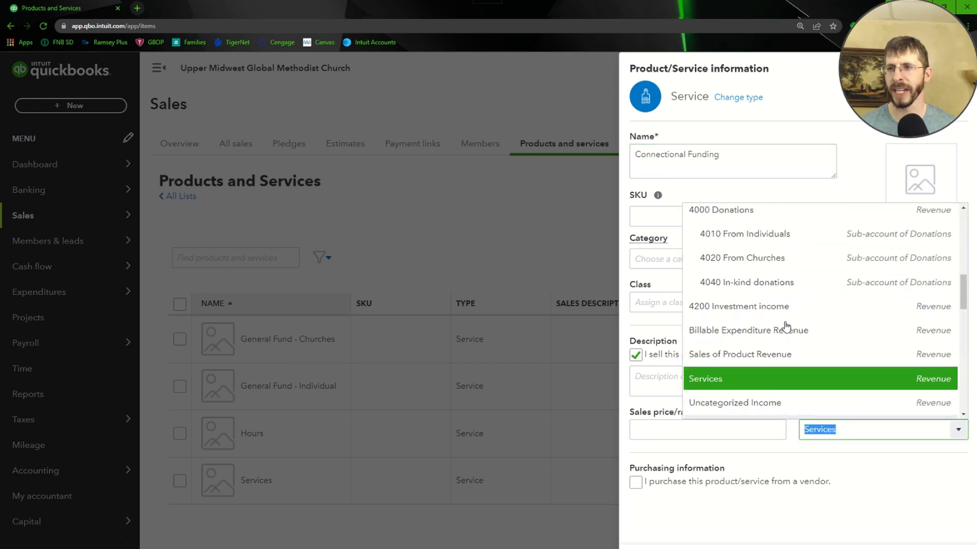
scroll(786, 326, up, 1)
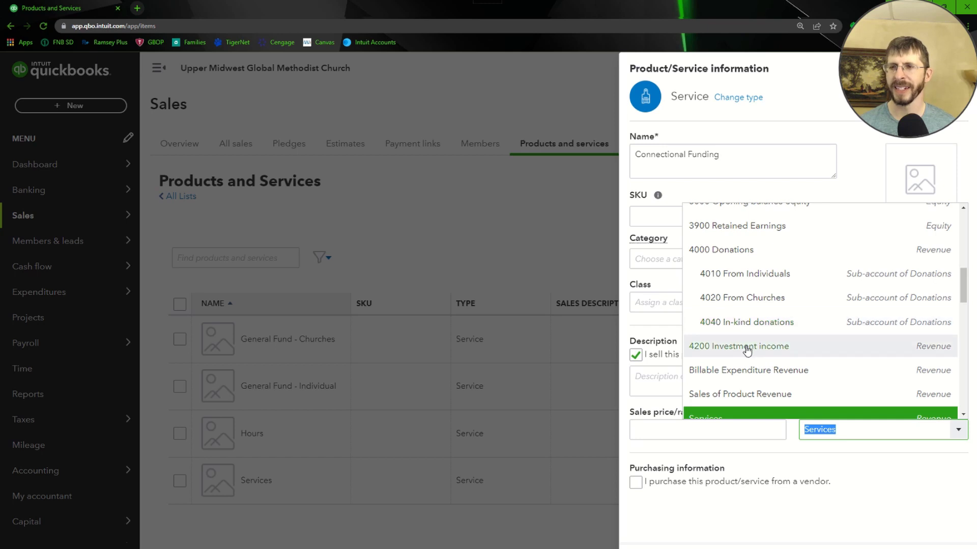
scroll(747, 350, up, 1)
scroll(748, 343, down, 3)
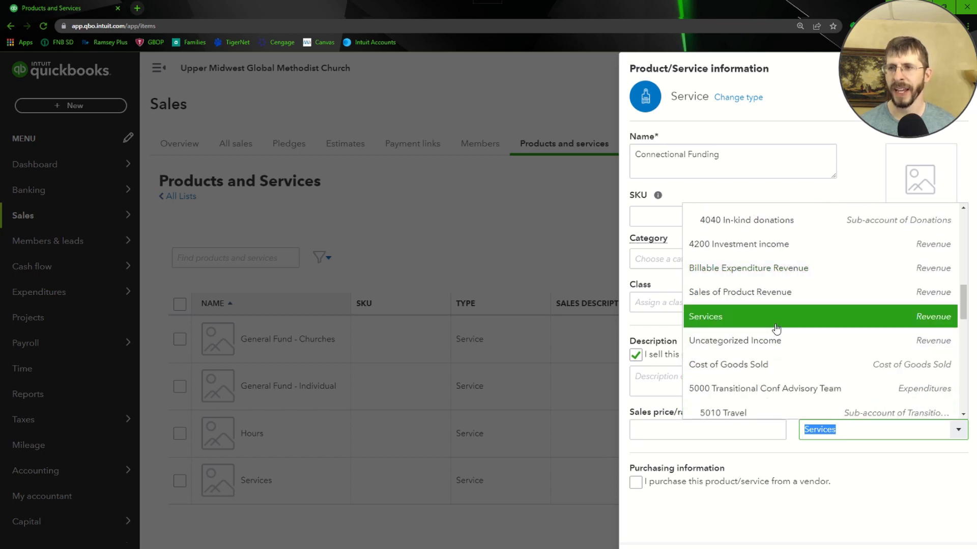
scroll(776, 328, down, 2)
scroll(778, 329, up, 6)
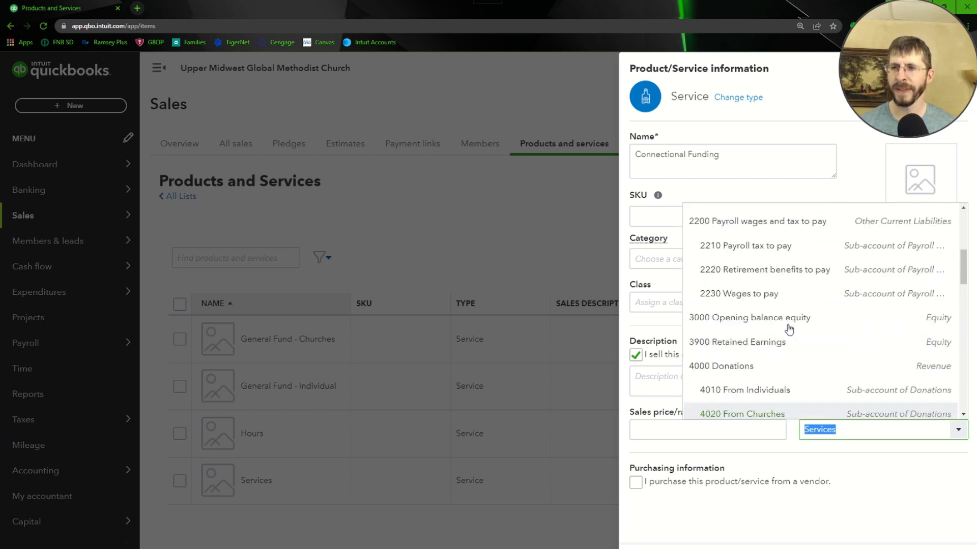
scroll(789, 328, up, 5)
scroll(753, 254, down, 3)
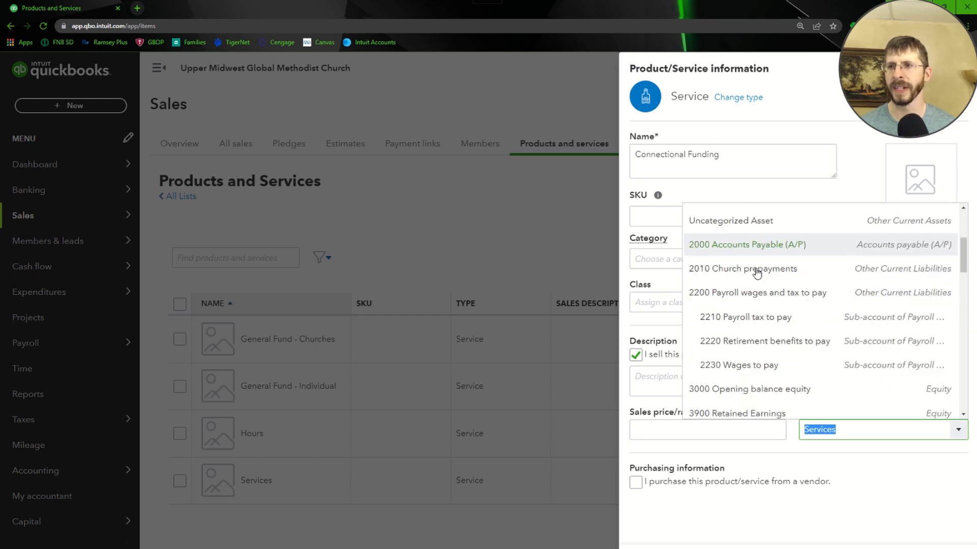
scroll(757, 274, down, 4)
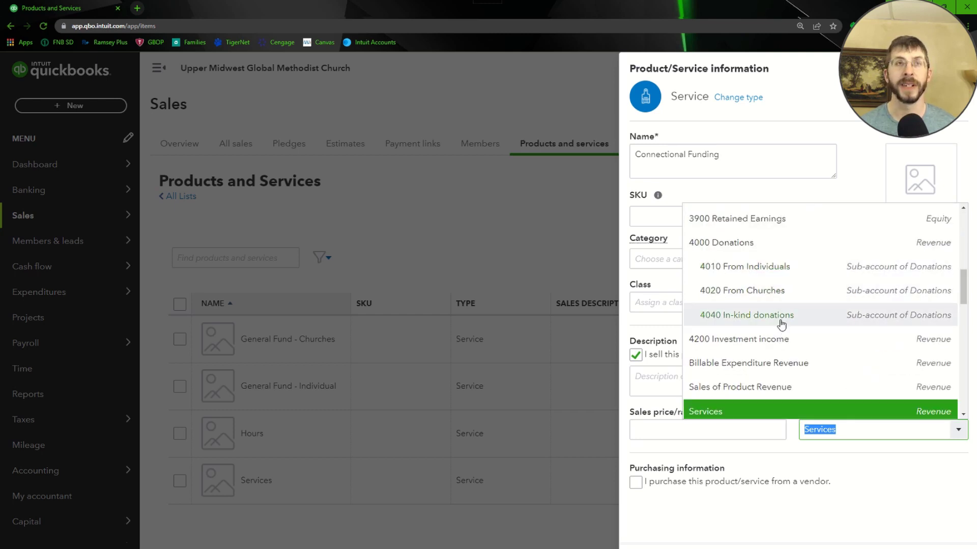
scroll(763, 305, up, 5)
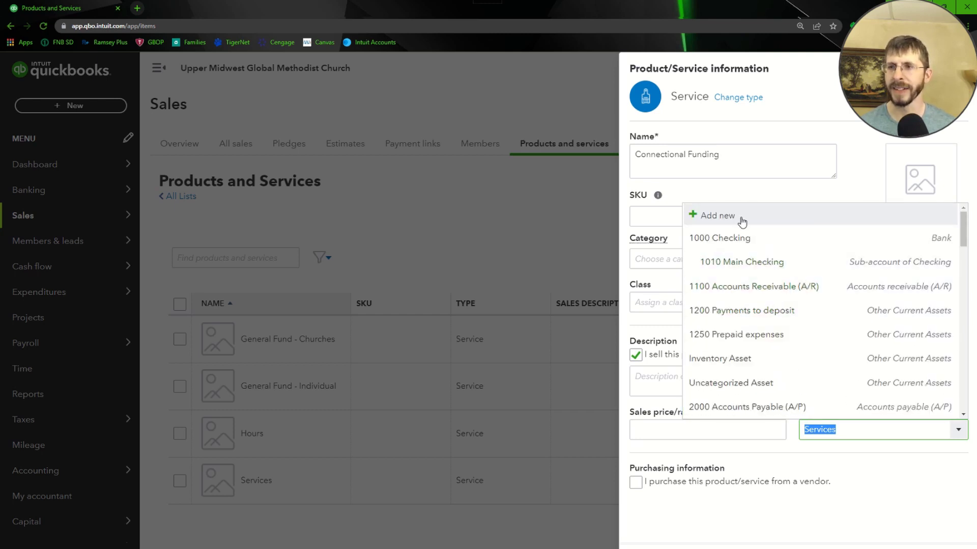
Create Non-Profit Revenue account 4190 'Connectional Funding' and save the item under it
click(741, 215)
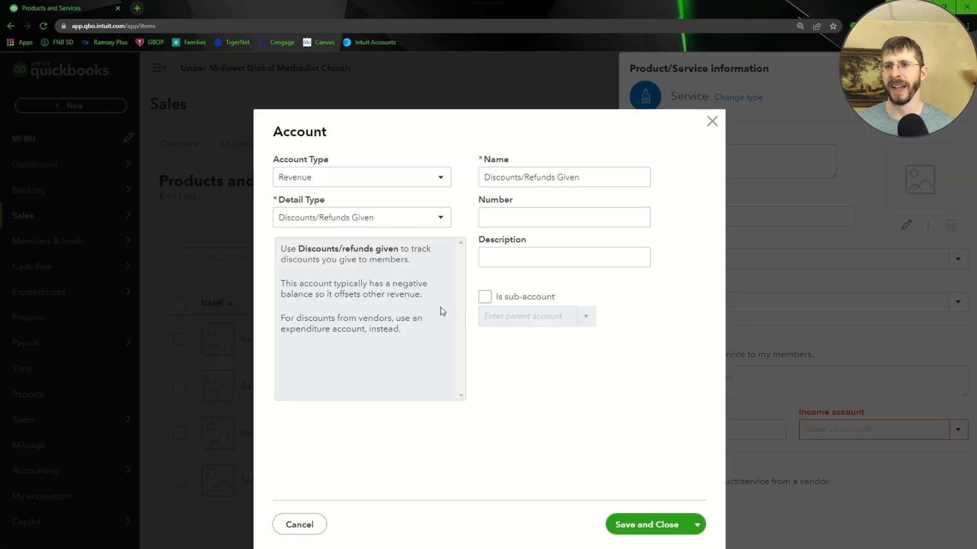
click(426, 222)
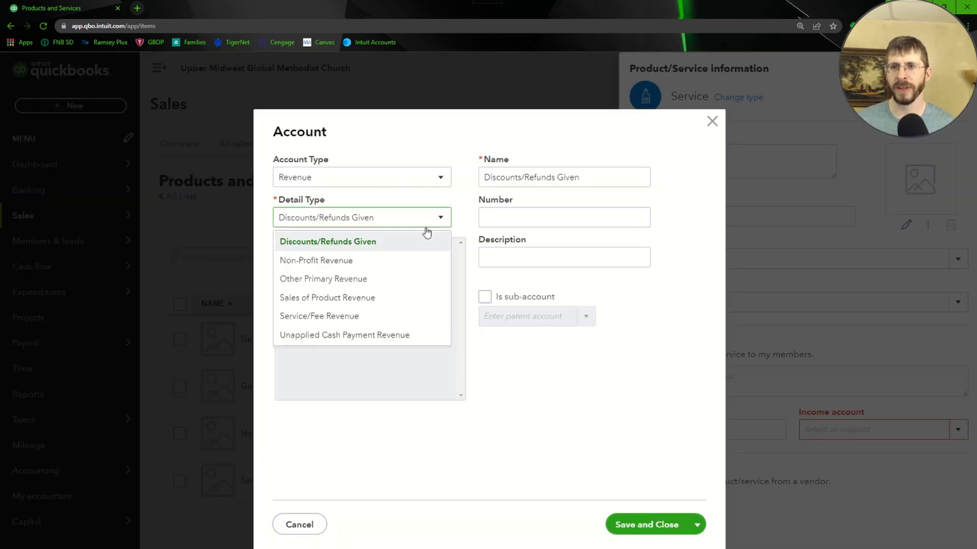
click(375, 265)
click(515, 213)
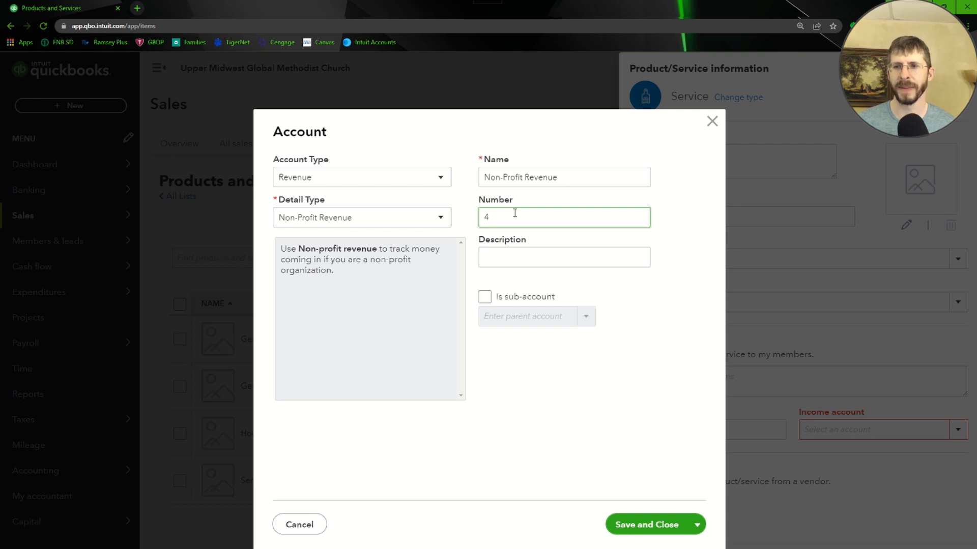
text(441)
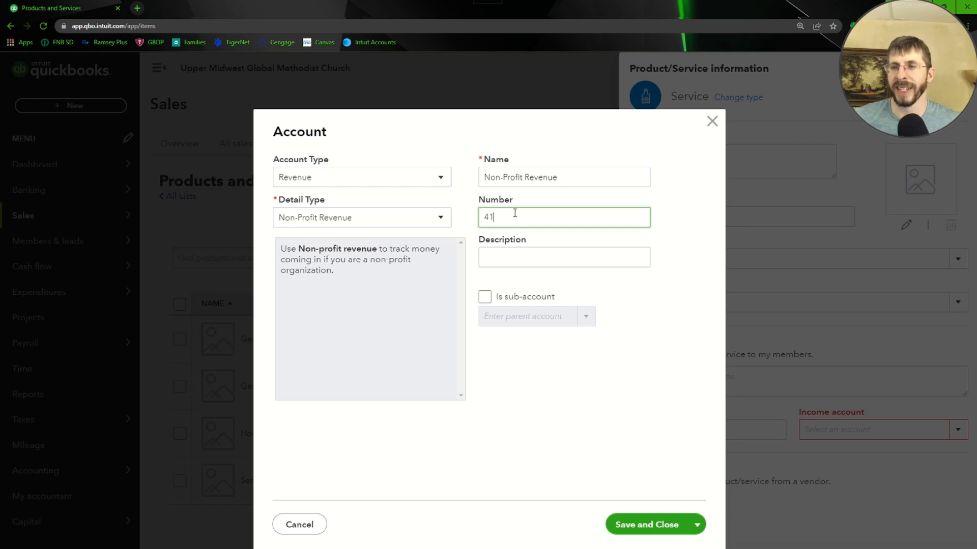
text(90)
key(Tab)
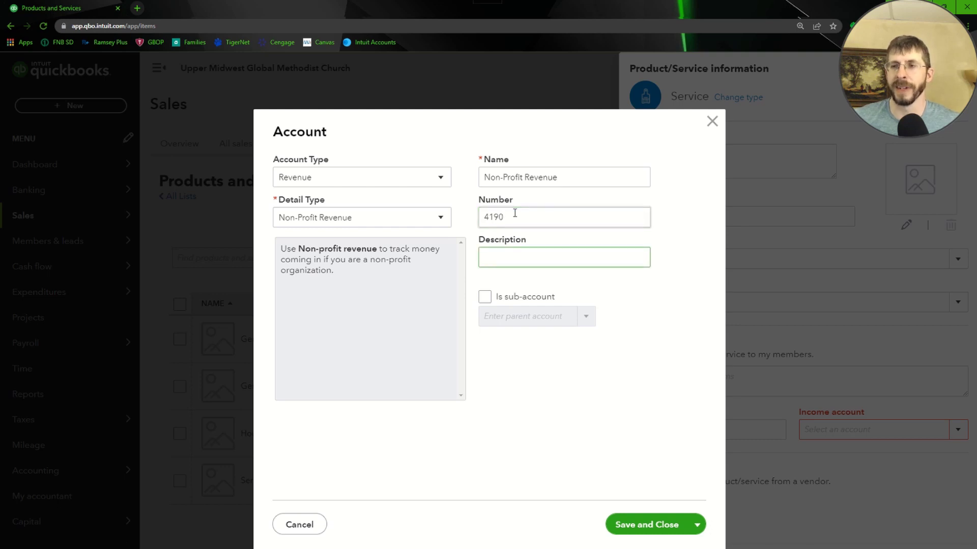
text(Connectional )
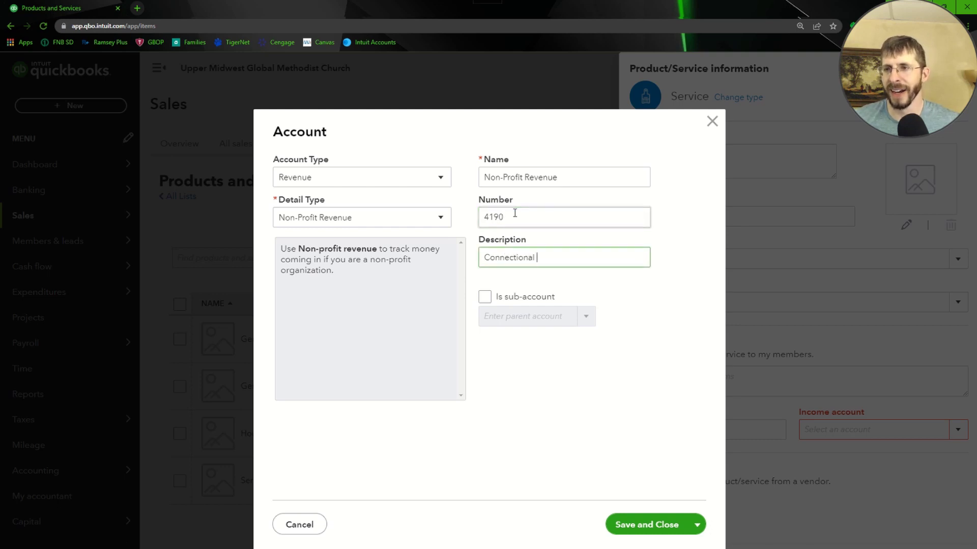
text(Funding)
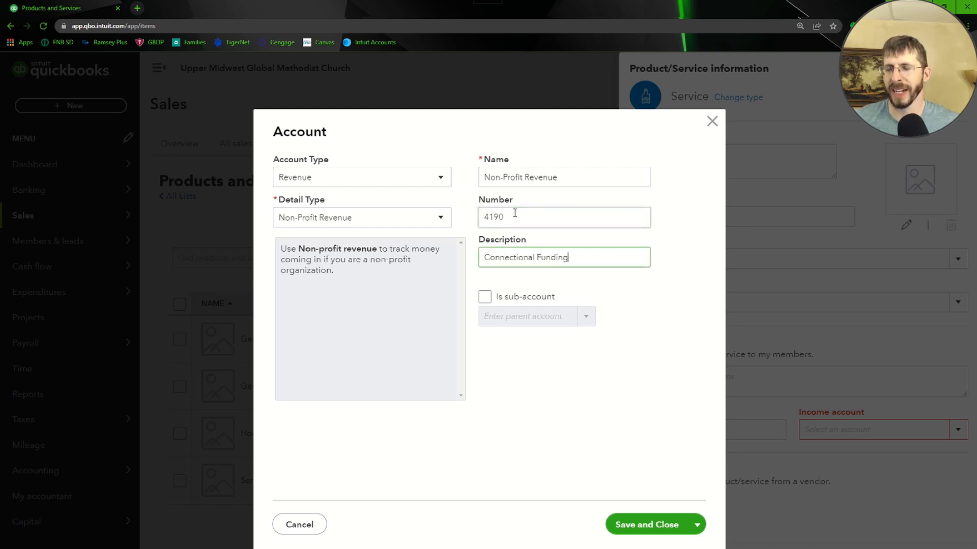
click(639, 526)
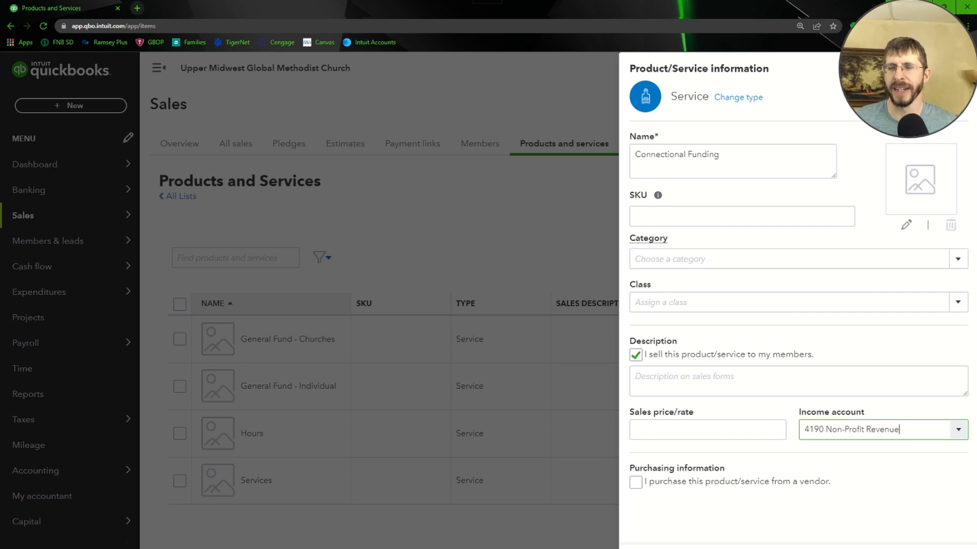
key(ctrl+alt+s)
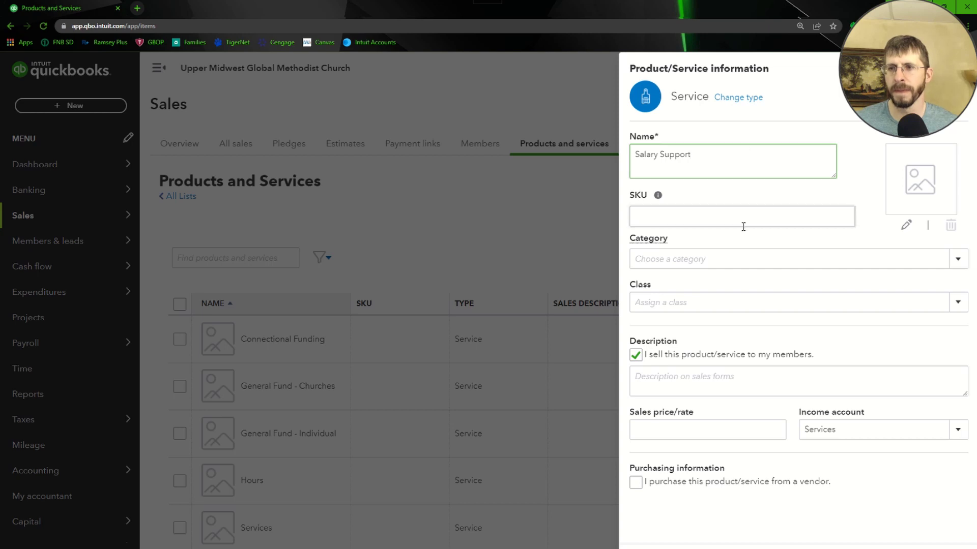
Scroll through the income account list for the Salary Support service
click(952, 424)
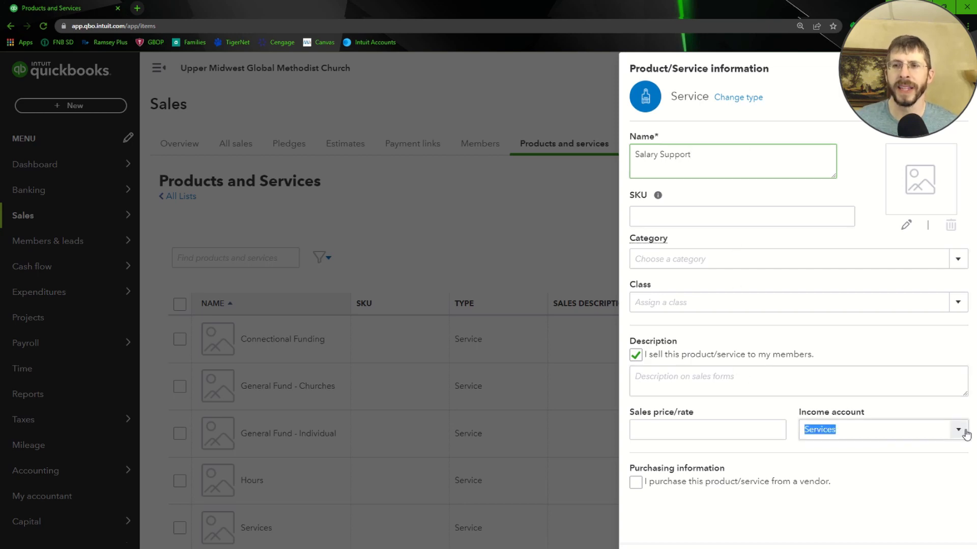
scroll(755, 337, up, 1)
scroll(755, 337, up, 7)
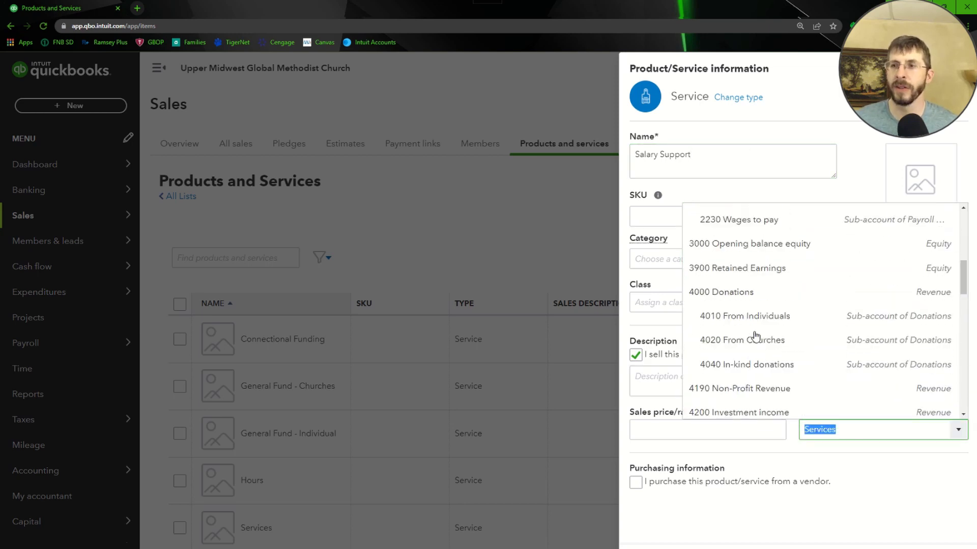
scroll(754, 337, down, 2)
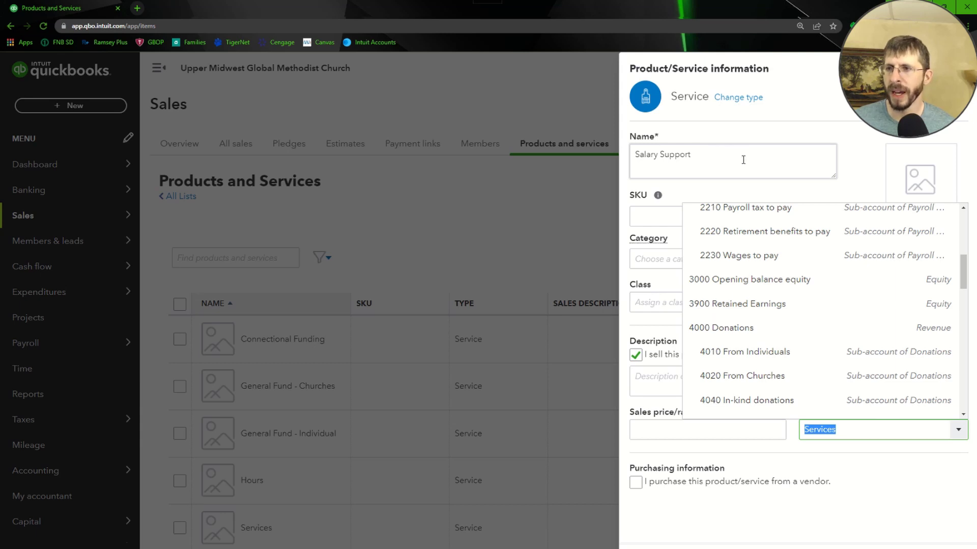
scroll(743, 239, up, 5)
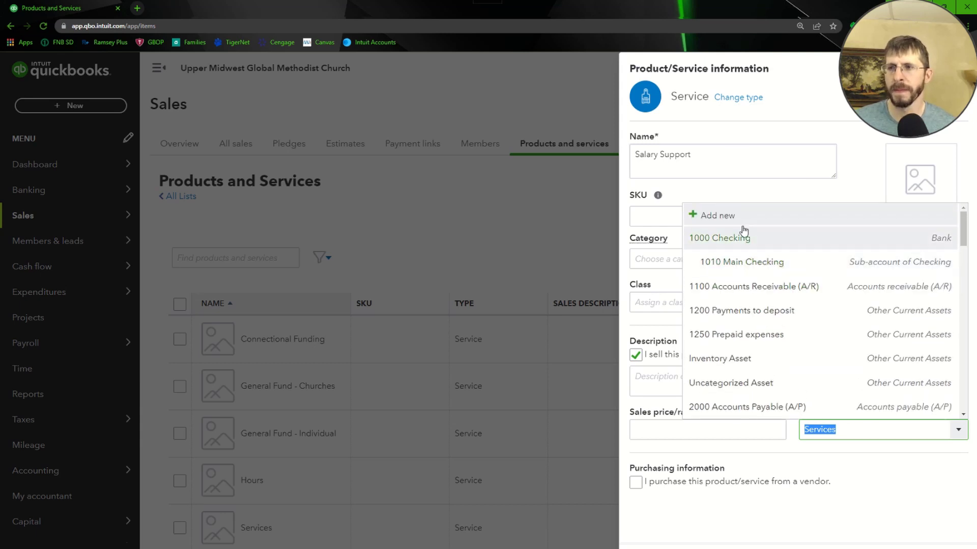
Create Equity account 3210 Salary Support with Owner's Equity detail type and assign it
click(743, 226)
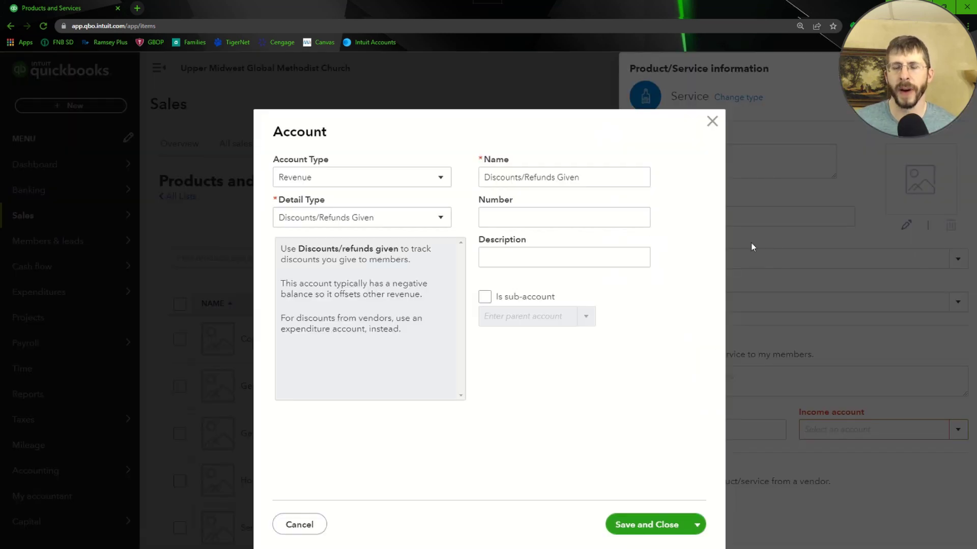
click(391, 182)
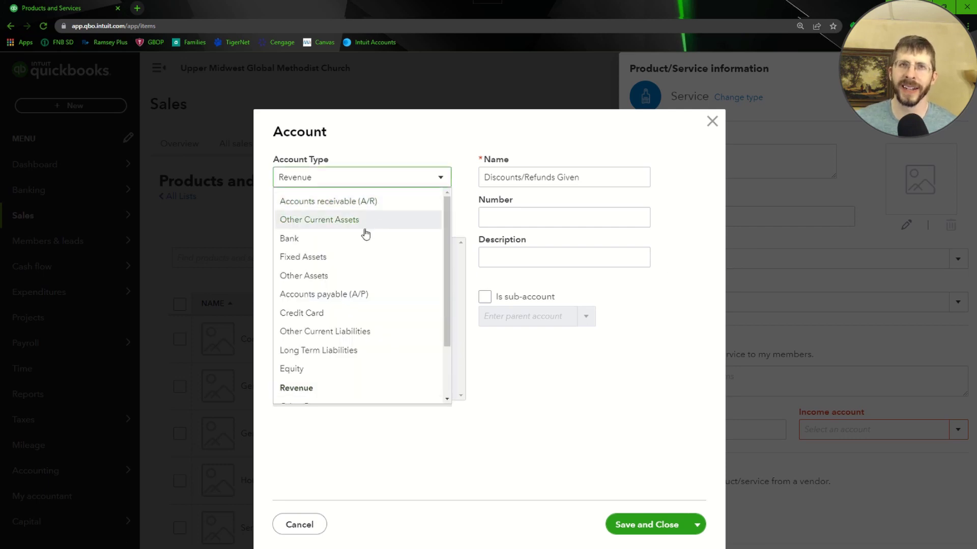
click(325, 370)
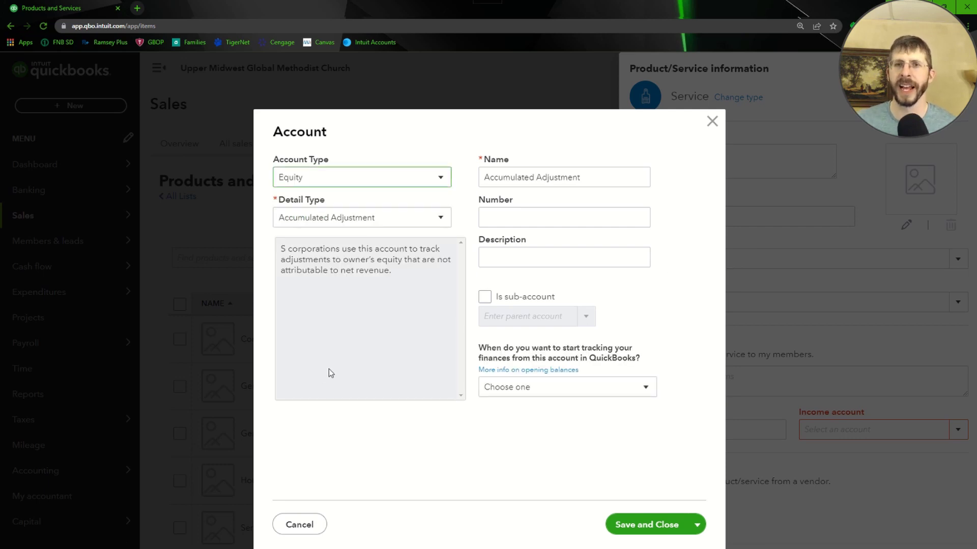
click(400, 222)
scroll(359, 297, down, 2)
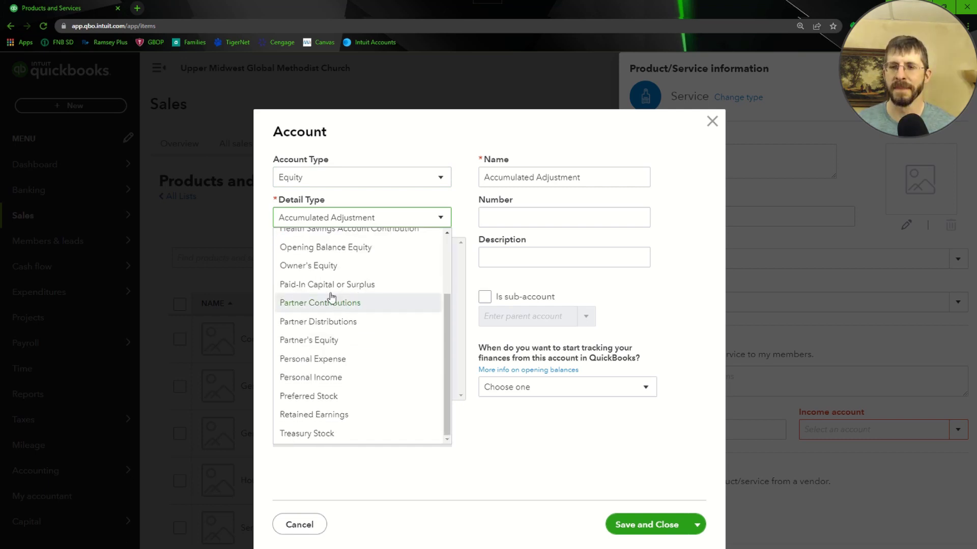
click(331, 265)
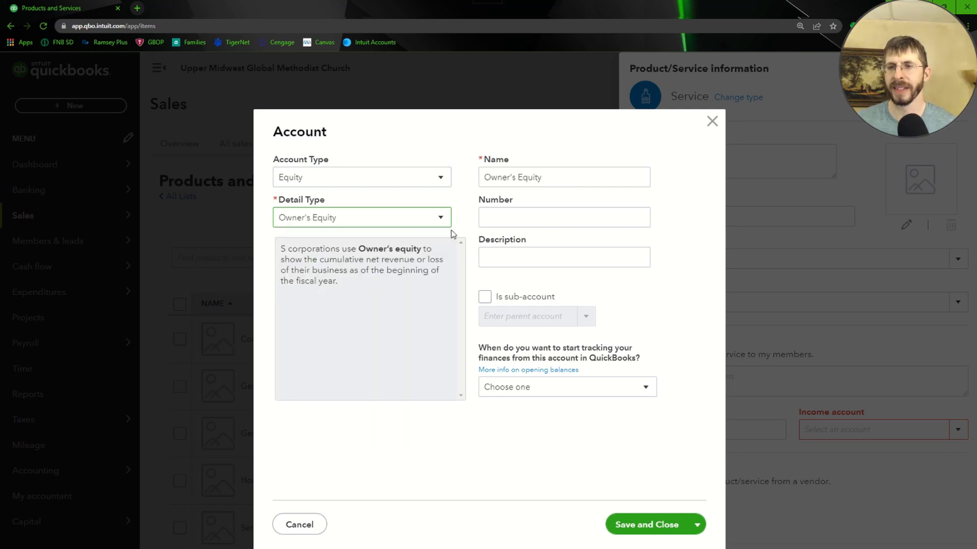
drag(555, 177, 424, 182)
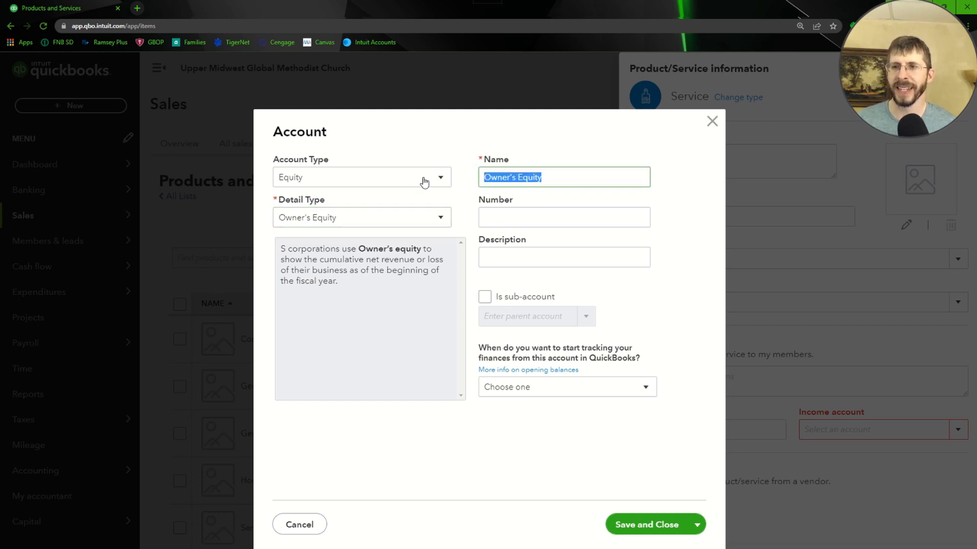
text(Salary Support)
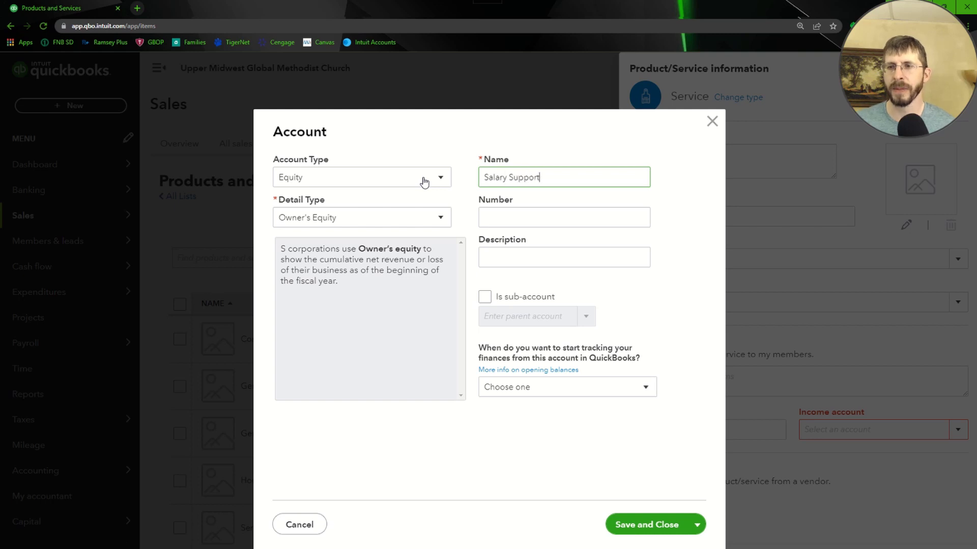
key(Tab)
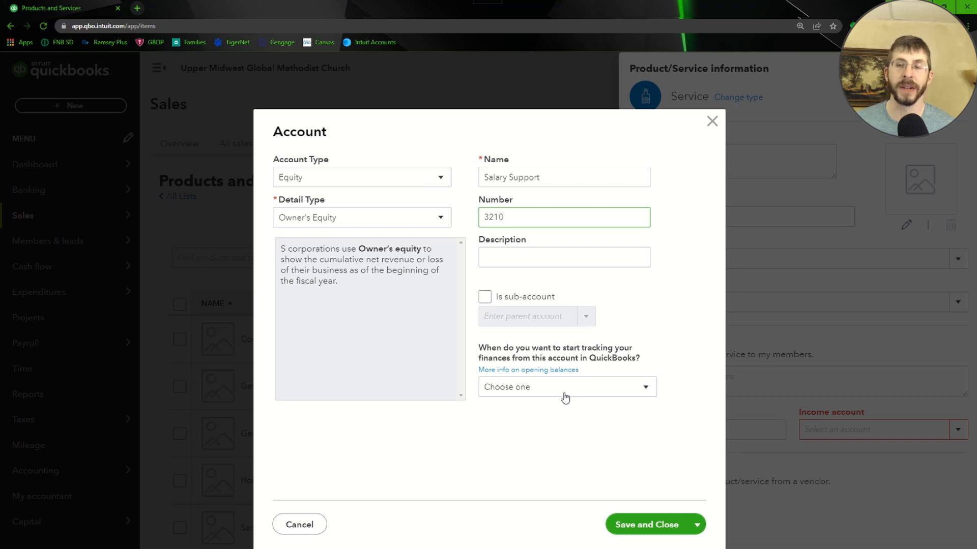
click(656, 529)
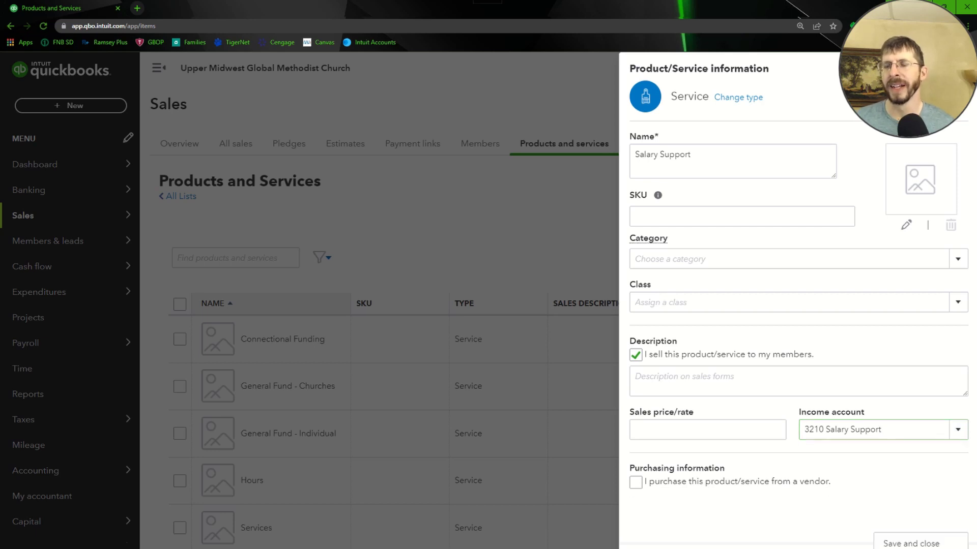
Save Salary Support, then try making Hours inactive and dismiss the error
click(876, 543)
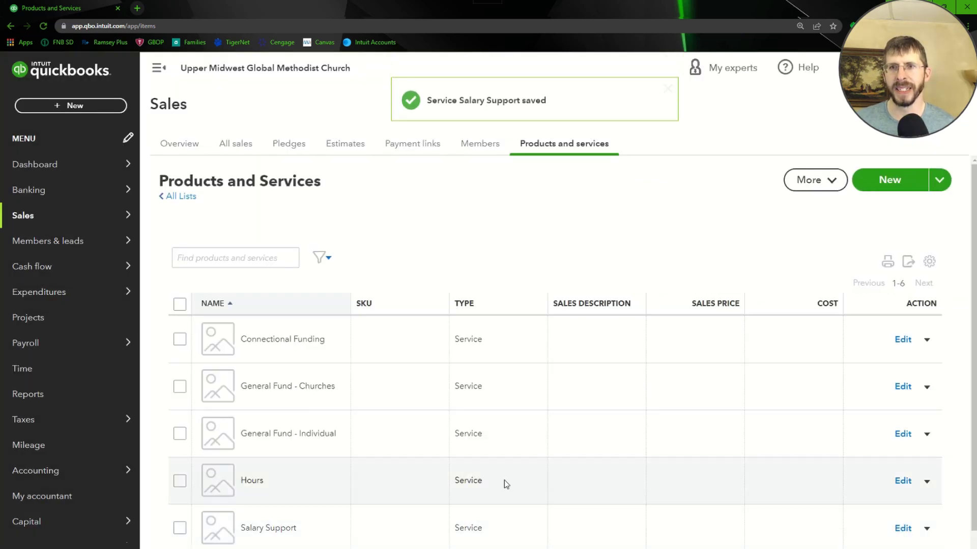
scroll(699, 393, down, 1)
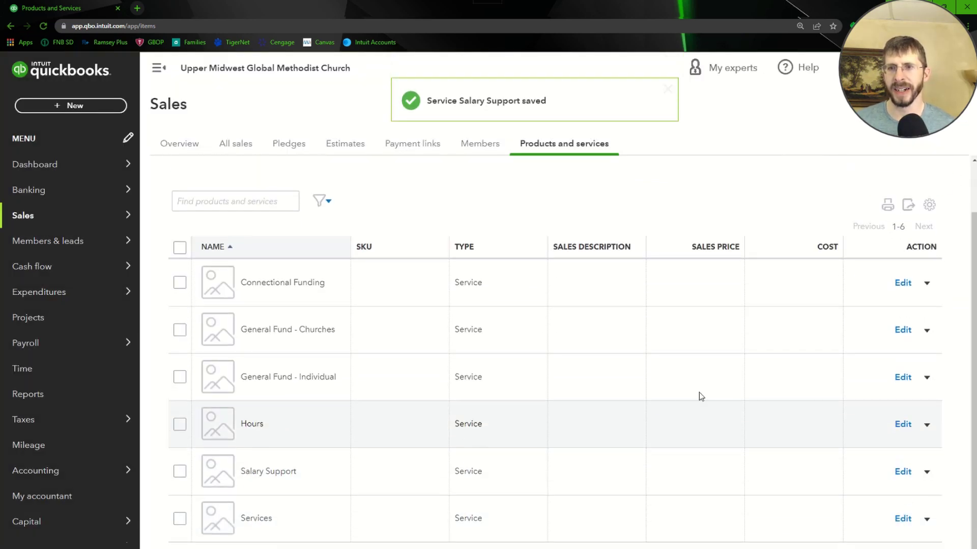
click(927, 425)
click(883, 451)
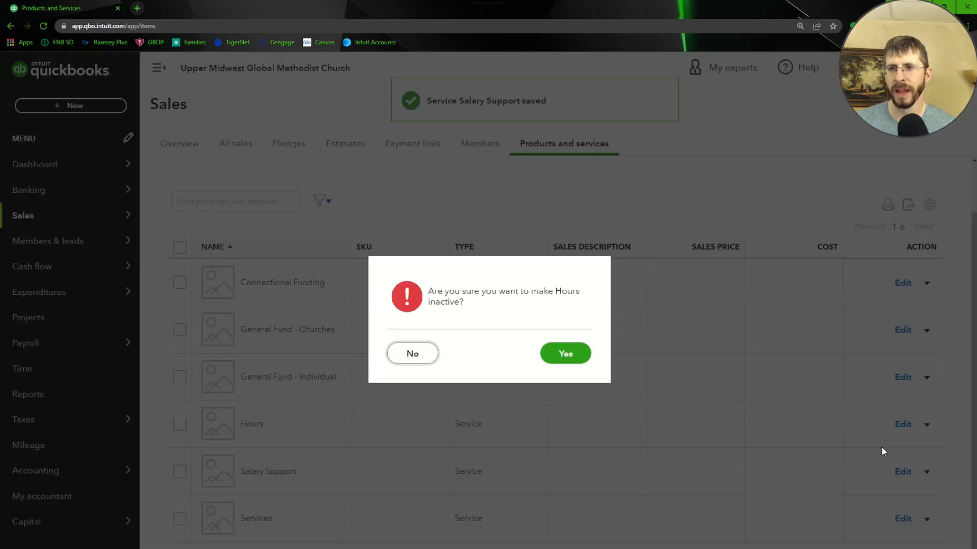
click(562, 355)
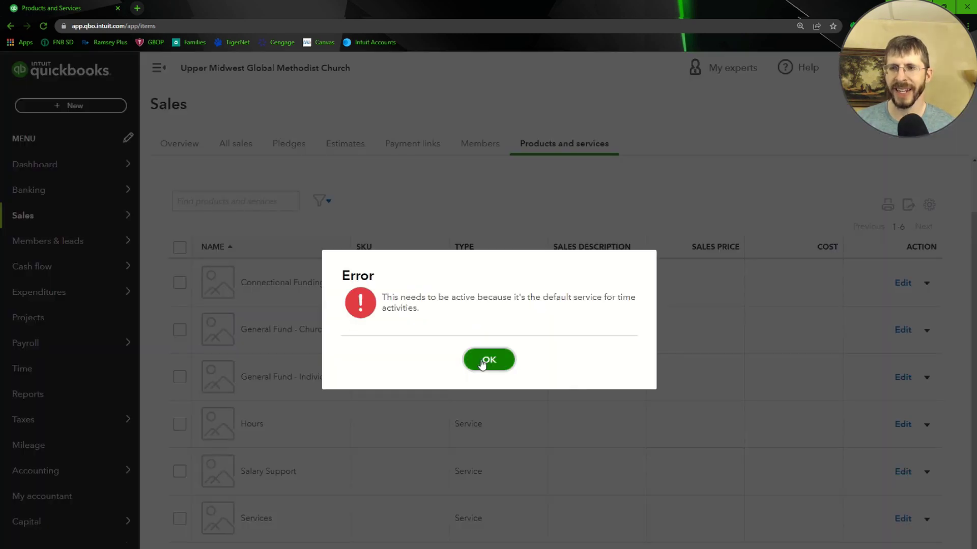
click(489, 360)
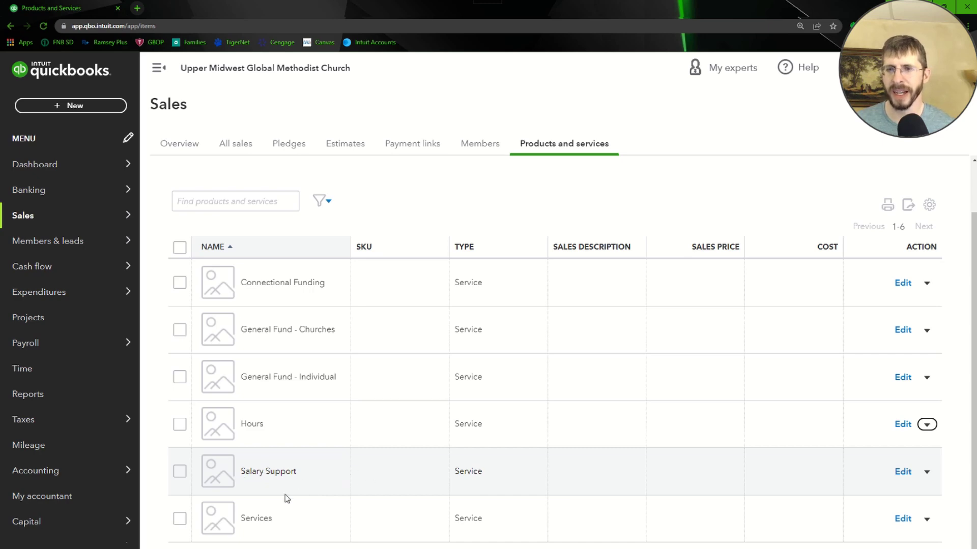
Open General Fund - Individual's details and close them without changes
mouse_move(76, 522)
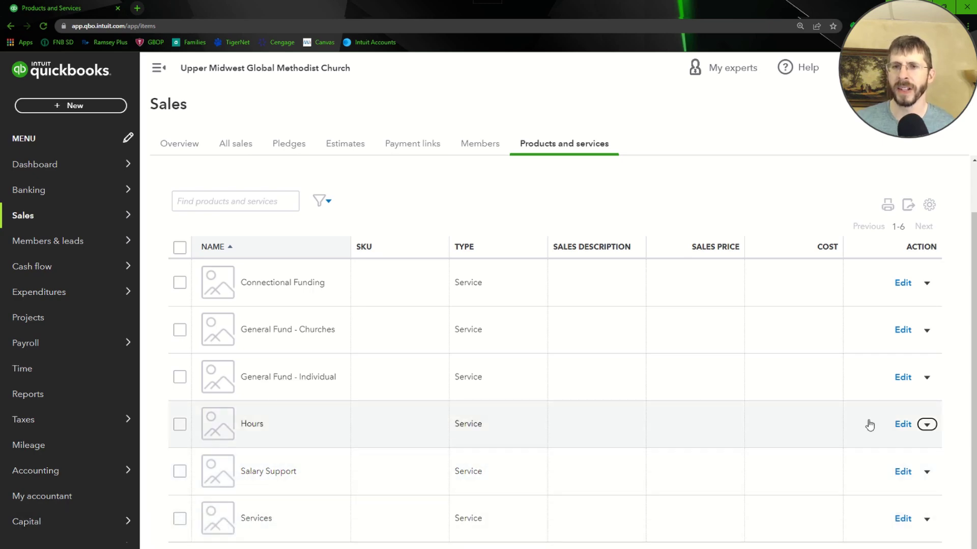
click(900, 378)
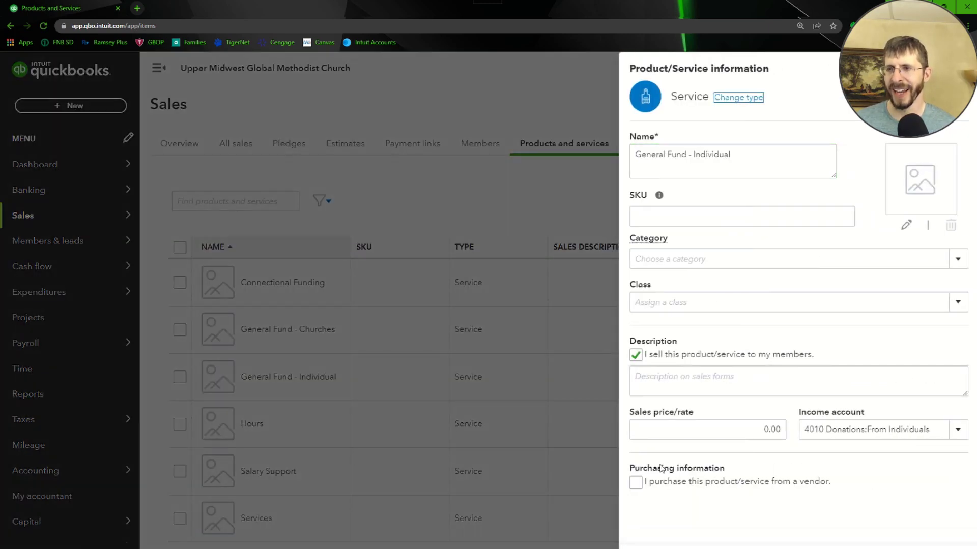
key(Escape)
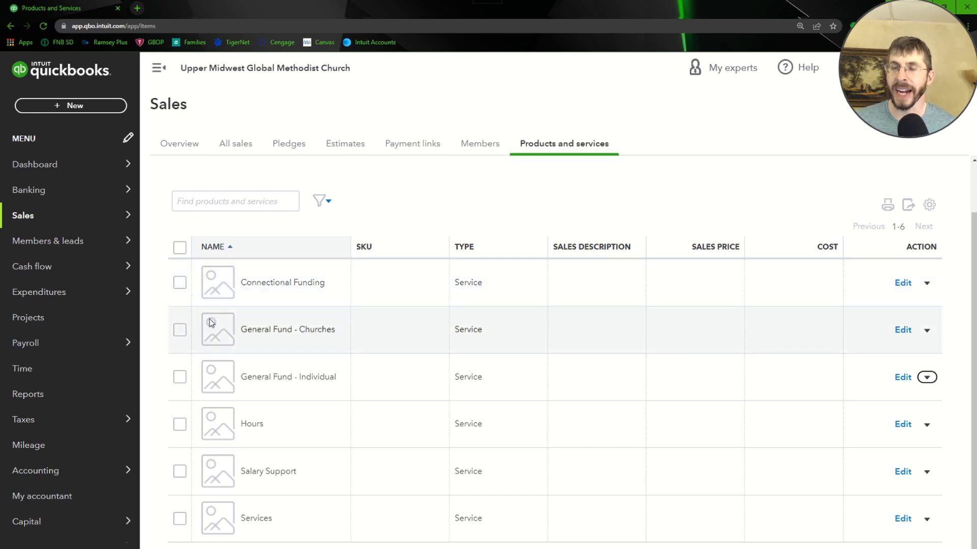
Go to Sales > Members and start importing members from a file
mouse_move(127, 268)
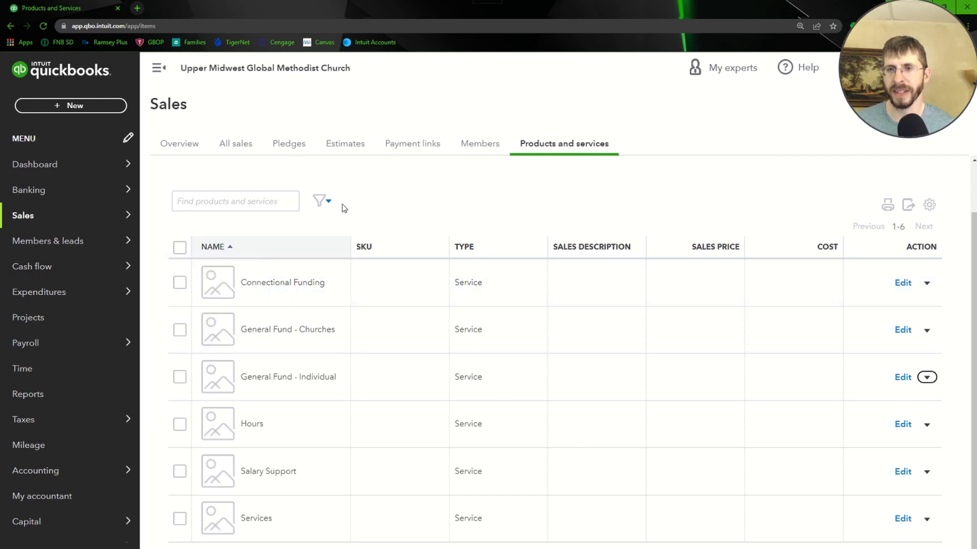
mouse_move(71, 253)
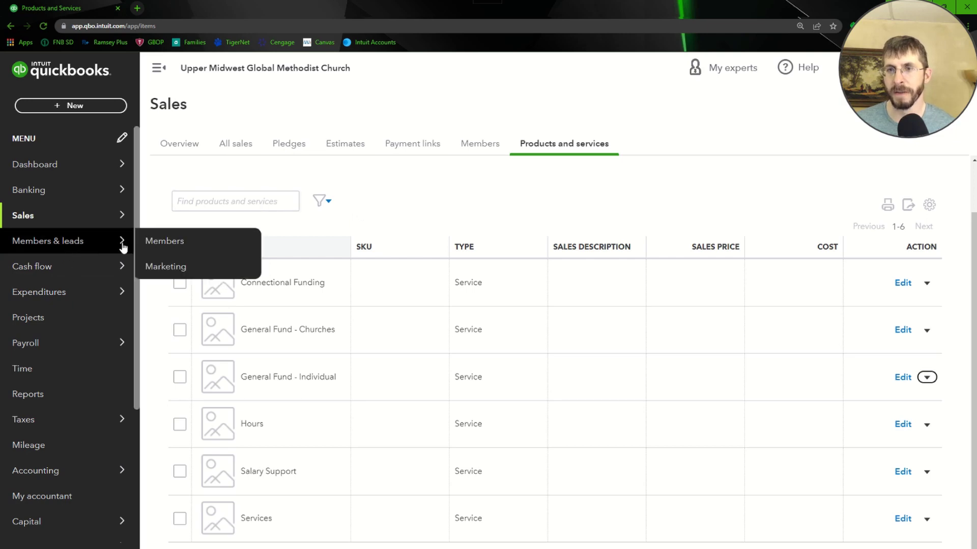
mouse_move(62, 218)
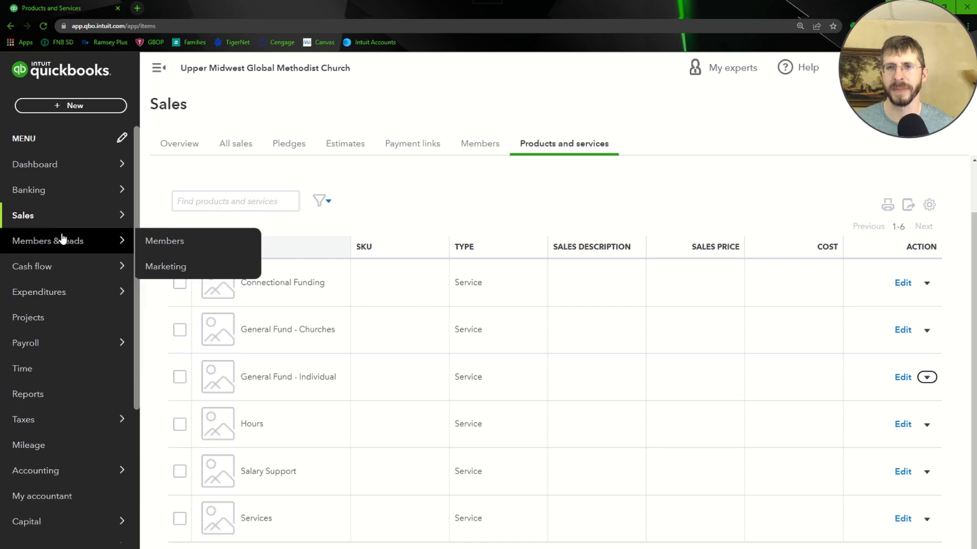
mouse_move(92, 216)
click(170, 341)
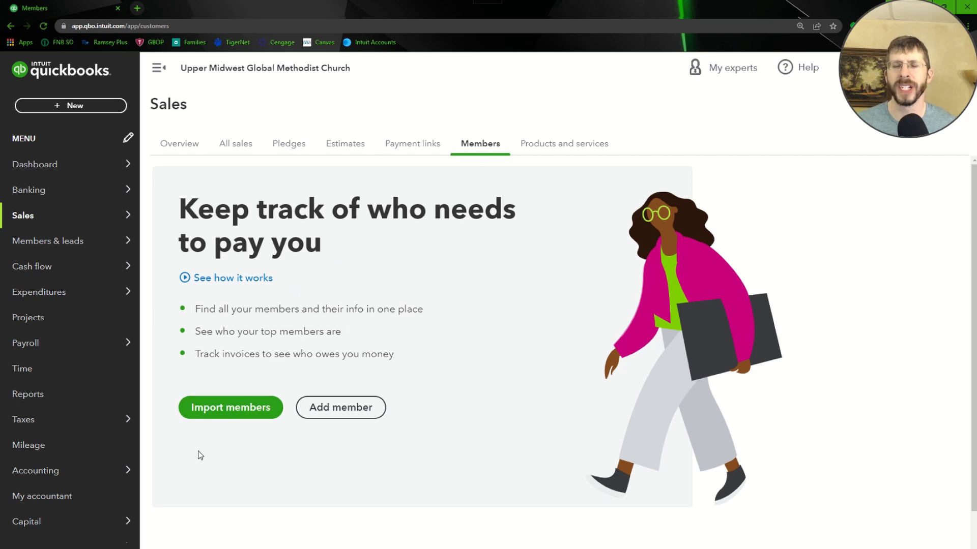
click(241, 412)
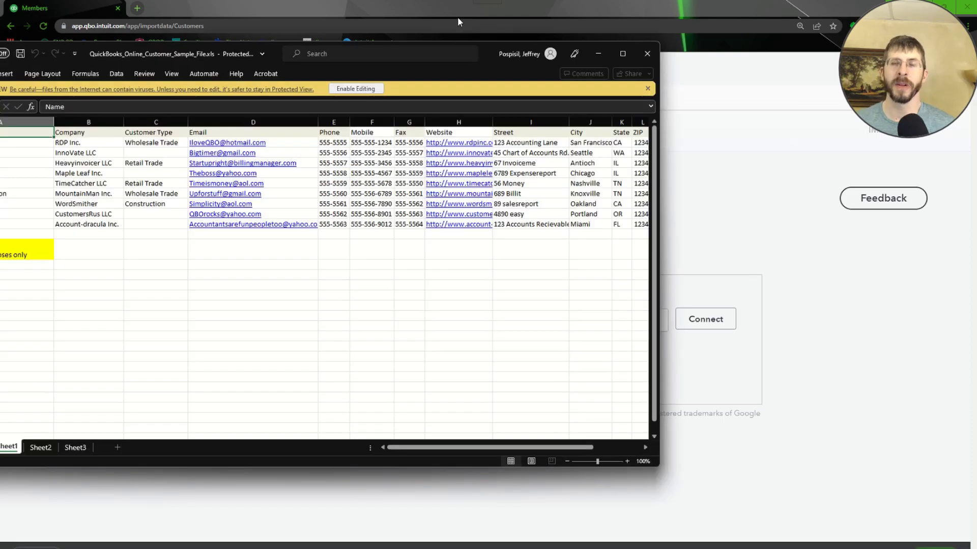
Open the downloaded sample member file in Excel
double_click(457, 17)
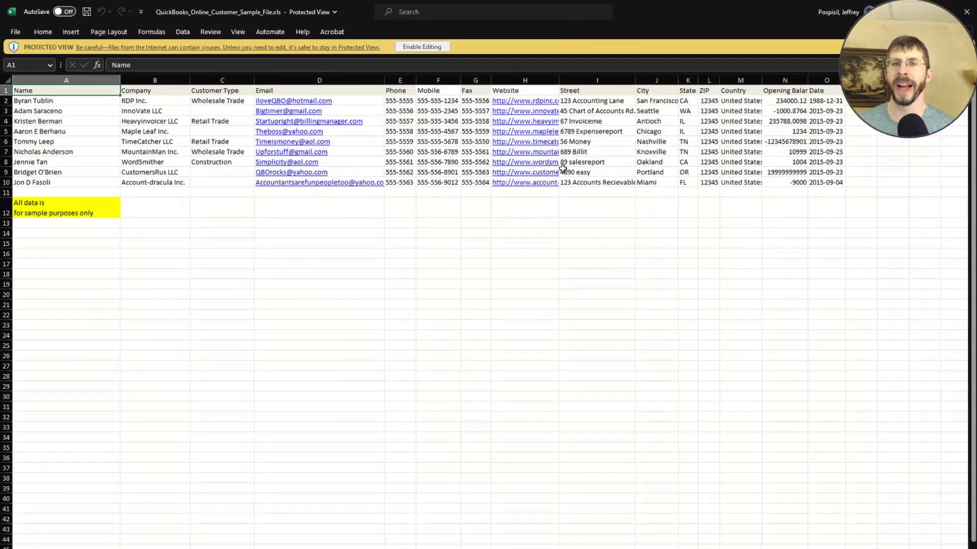
scroll(573, 259, up, 3)
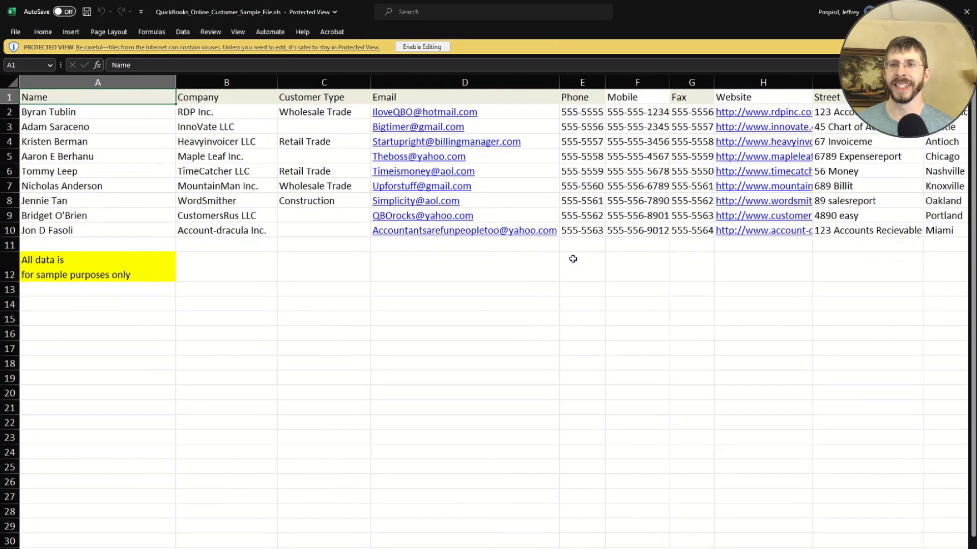
scroll(425, 295, up, 1)
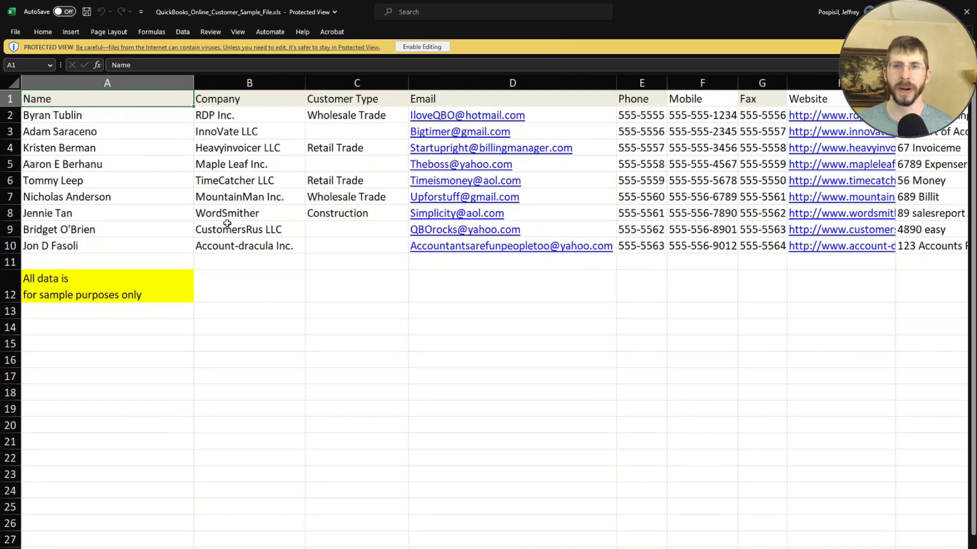
Review the second sample member's columns along row 3, then enable editing
click(104, 136)
key(Right)
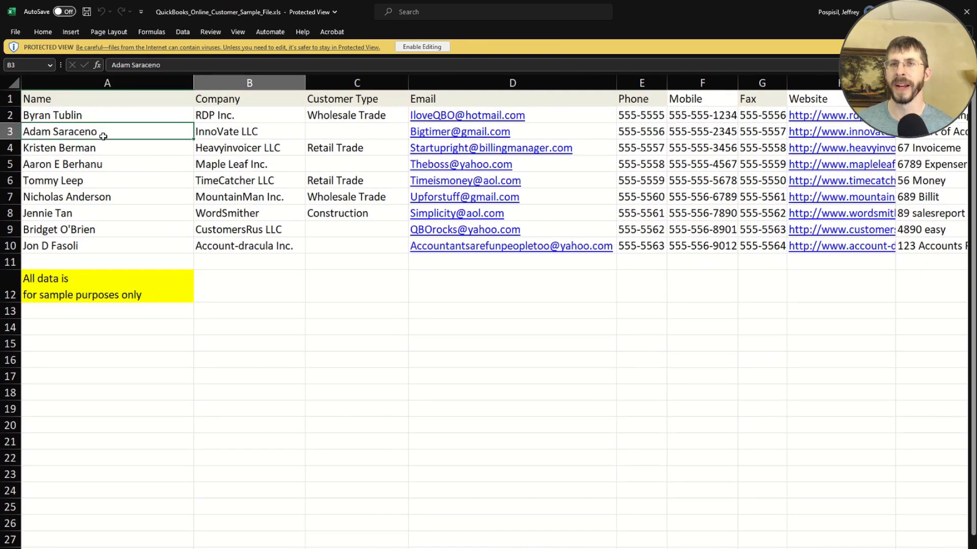
key(Right)
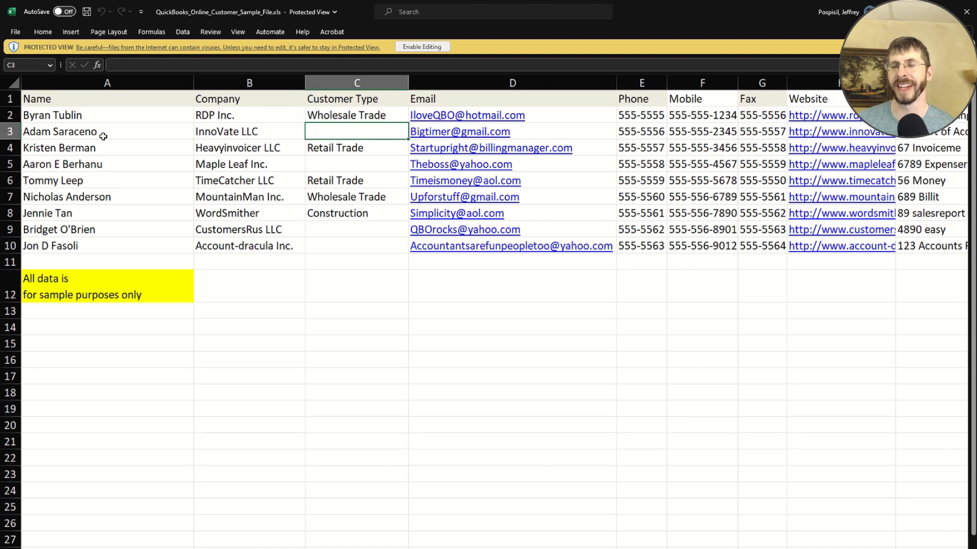
key(Right)
key(Right)
key(Right)
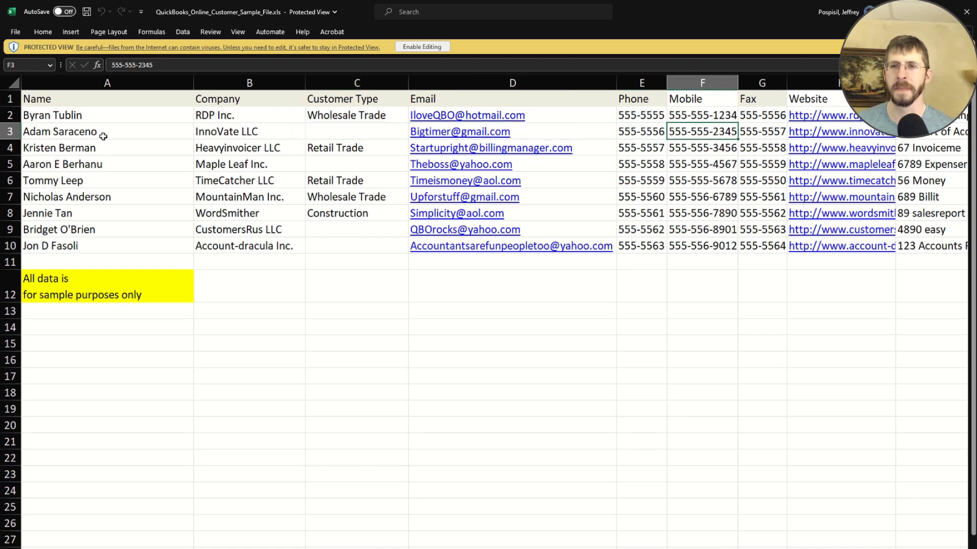
key(Right)
key(Right)
key(Right)
key(Right)
key(Right)
key(Right)
key(Right)
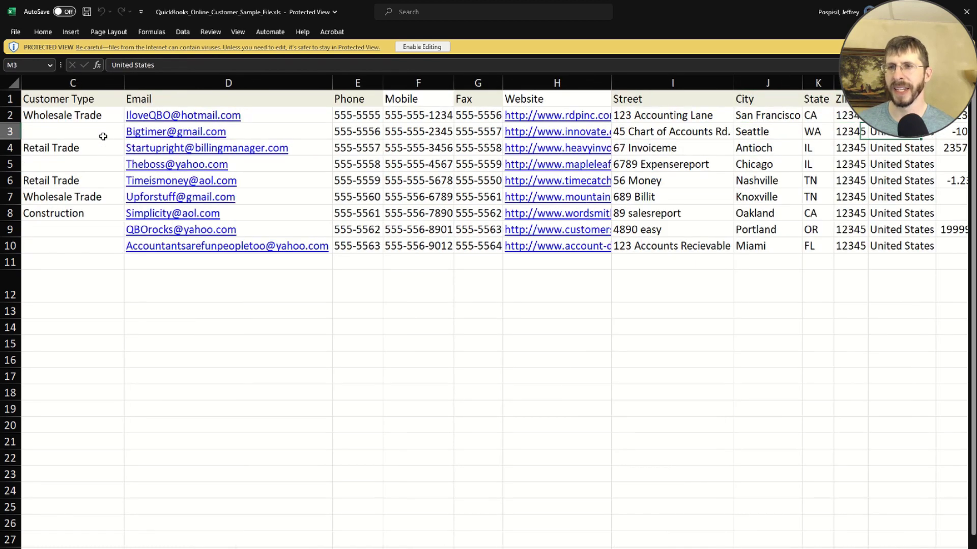
key(Right)
key(Right)
key(Right)
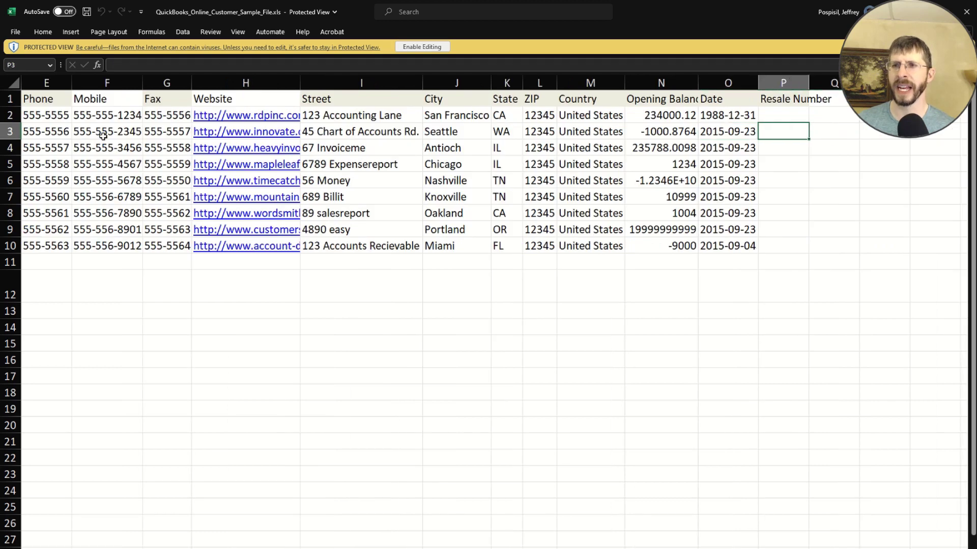
key(Left)
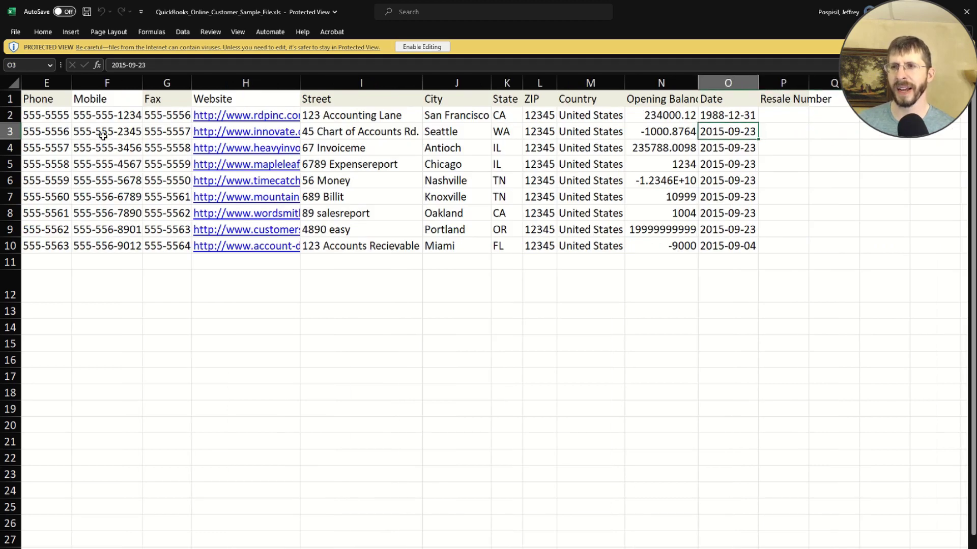
key(Left)
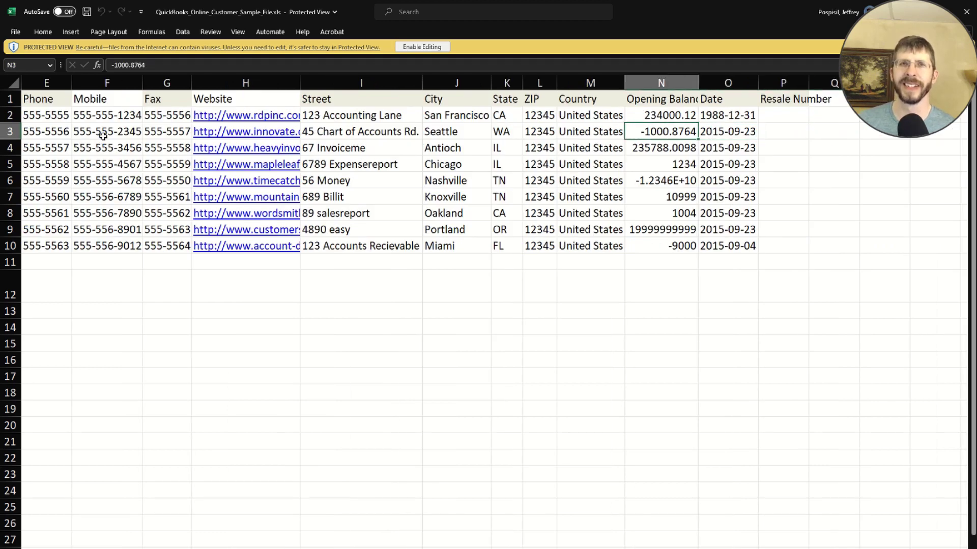
key(Home)
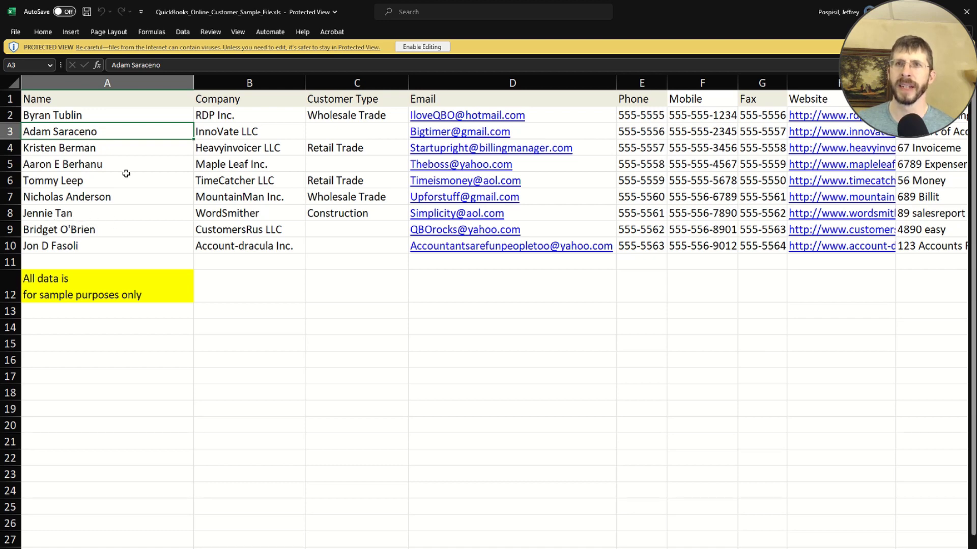
click(422, 47)
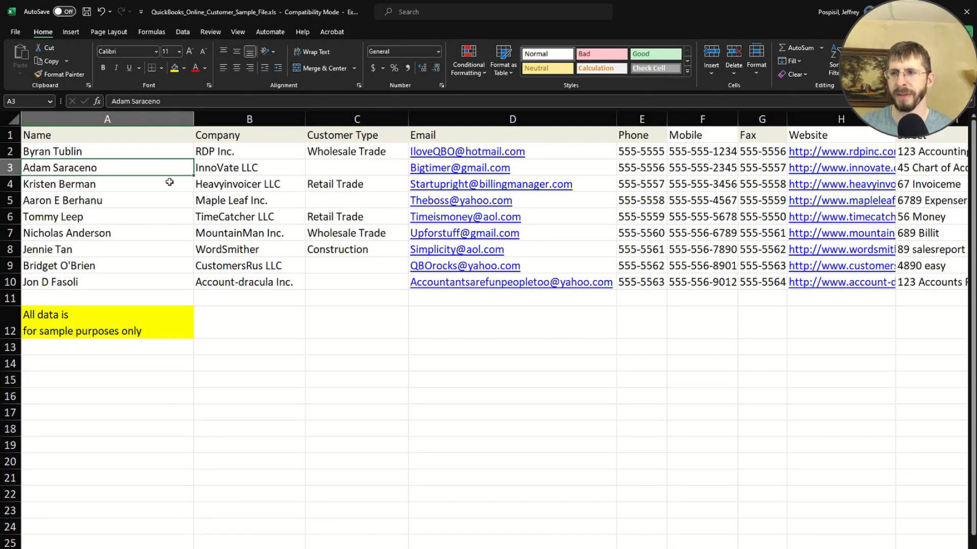
Go to Anedot's Integrations settings page from the account settings menu
mouse_move(525, 6)
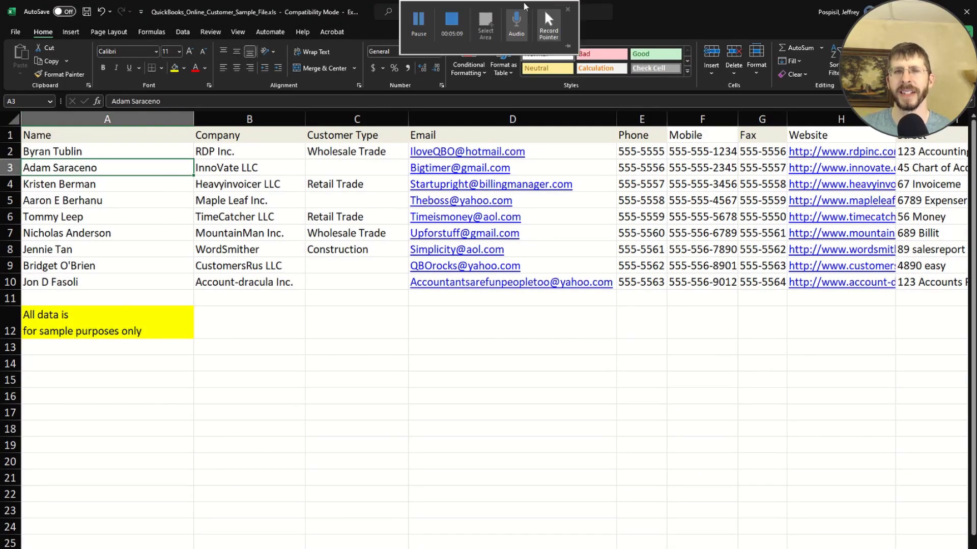
click(454, 21)
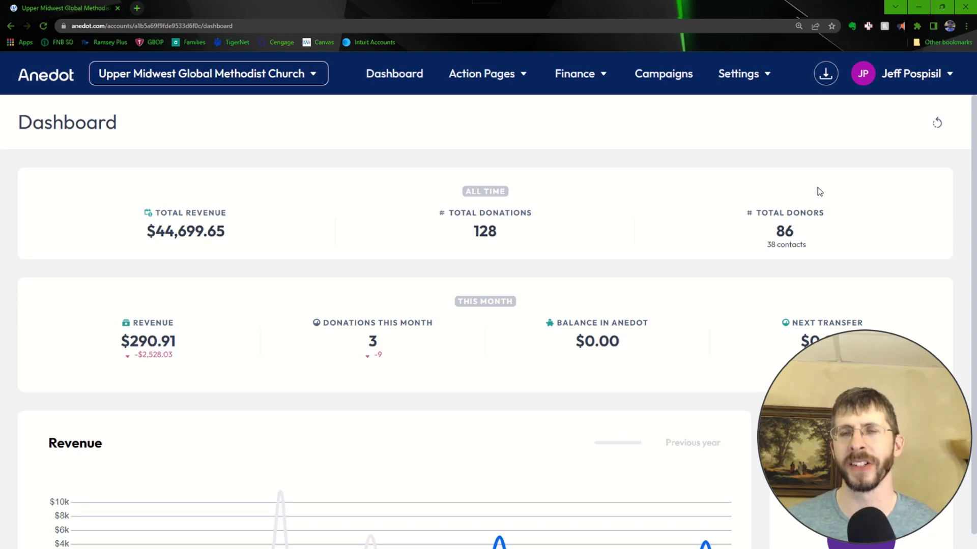
click(767, 76)
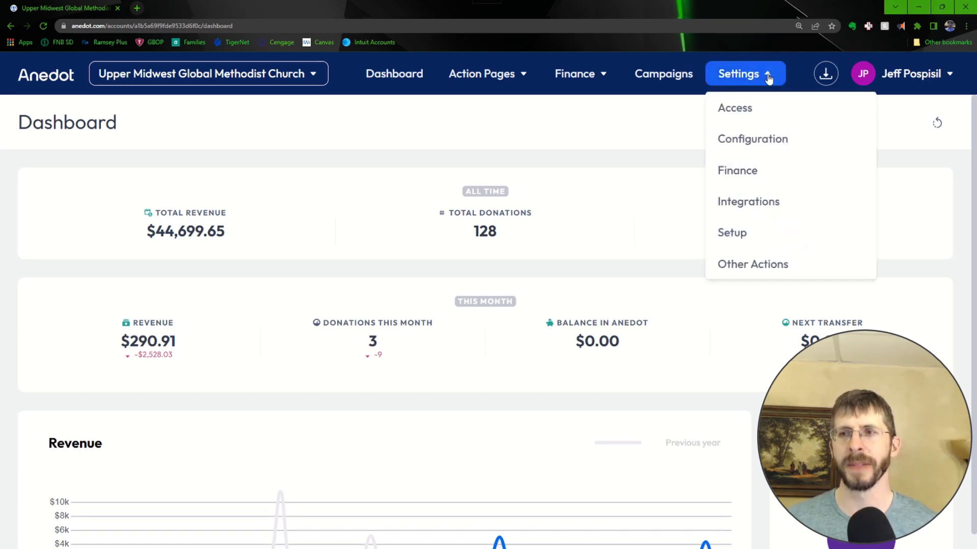
click(752, 206)
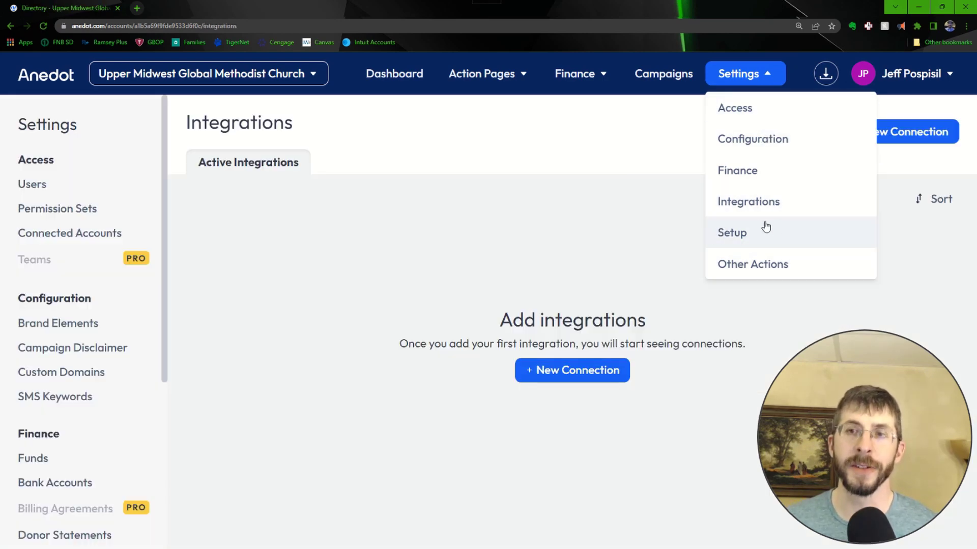
Add a new QuickBooks integration with Donation Page 1 as its action page
click(603, 376)
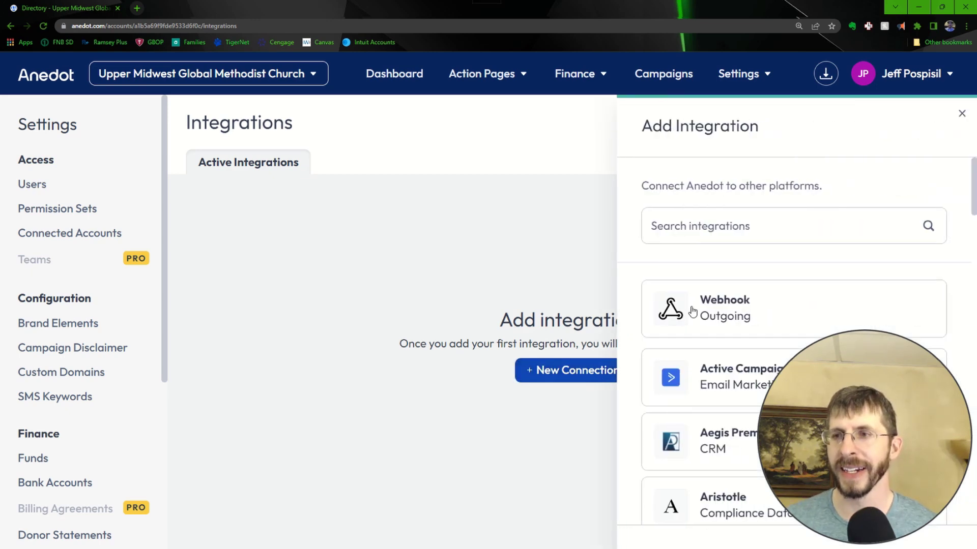
scroll(761, 331, down, 15)
scroll(765, 295, down, 12)
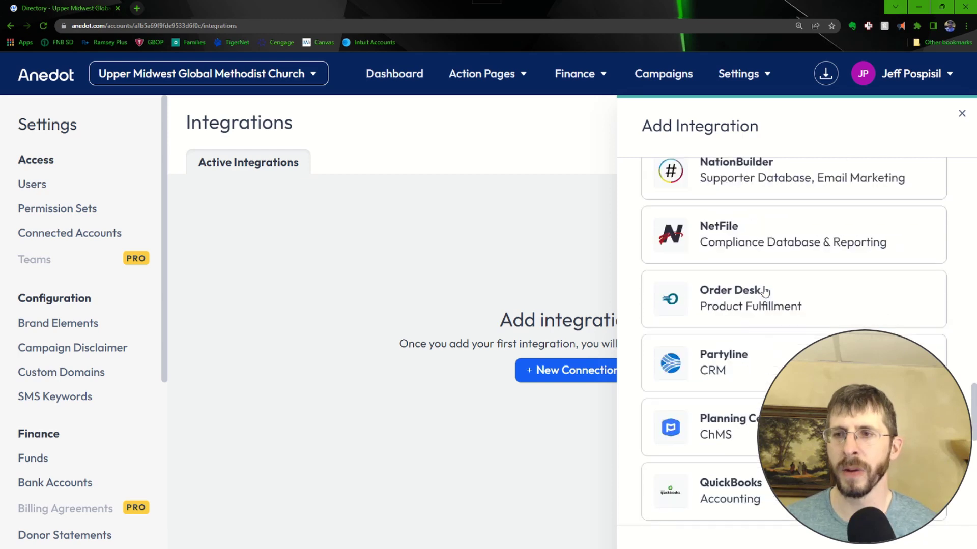
scroll(764, 292, down, 4)
scroll(765, 289, up, 6)
click(762, 388)
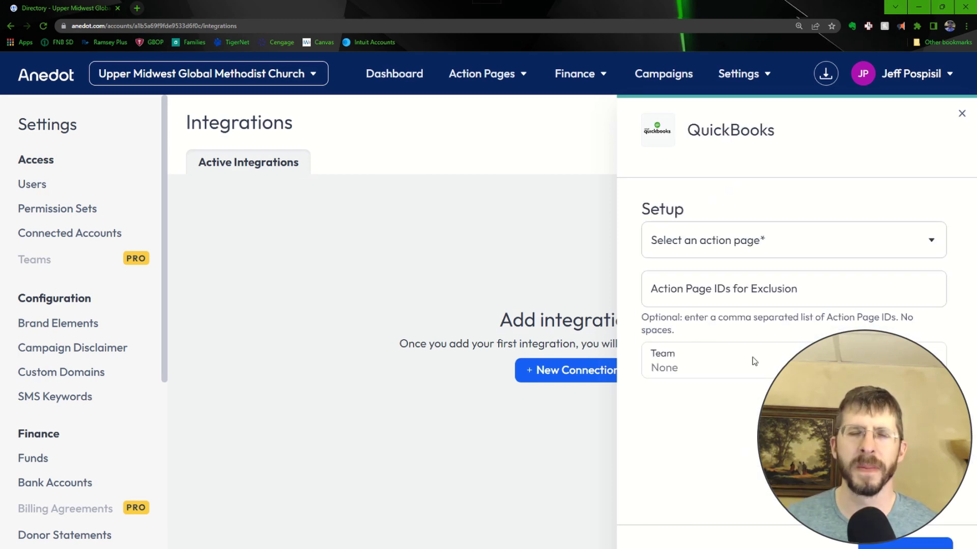
click(761, 239)
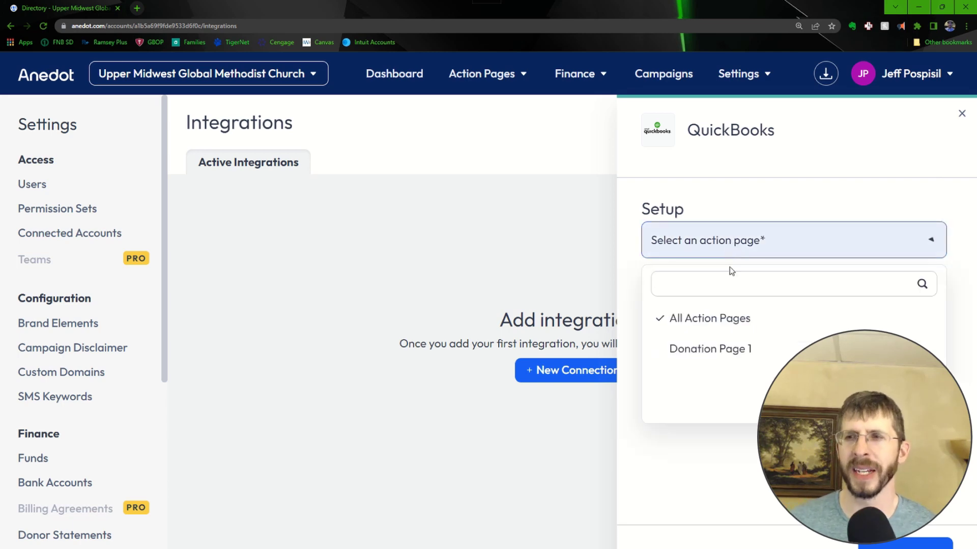
click(708, 354)
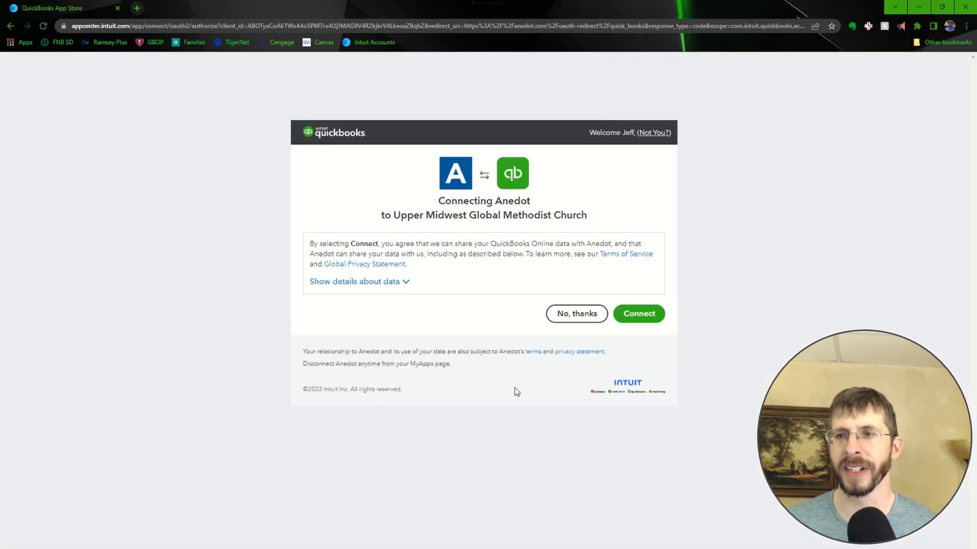
Approve Anedot's connection to the church company and submit 'Google search' as the survey answer
click(636, 314)
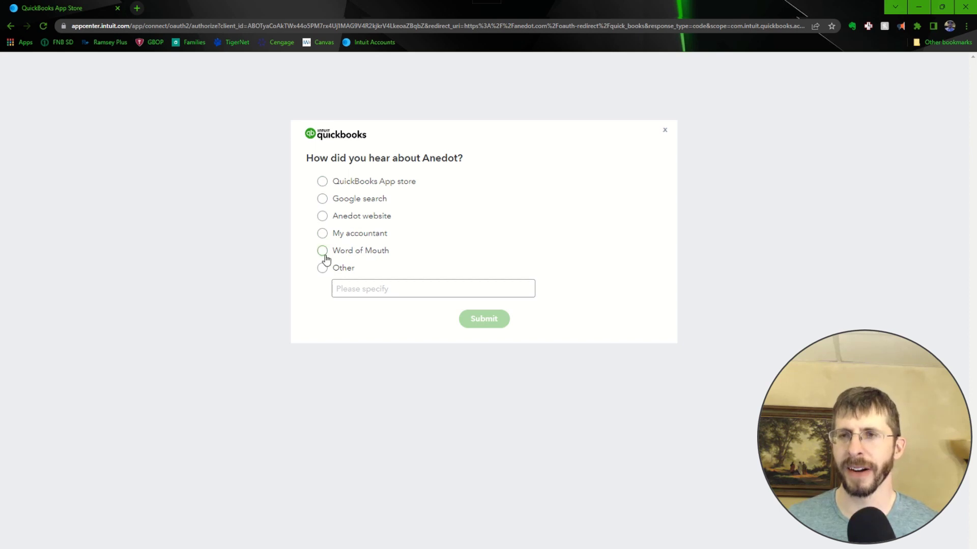
click(323, 200)
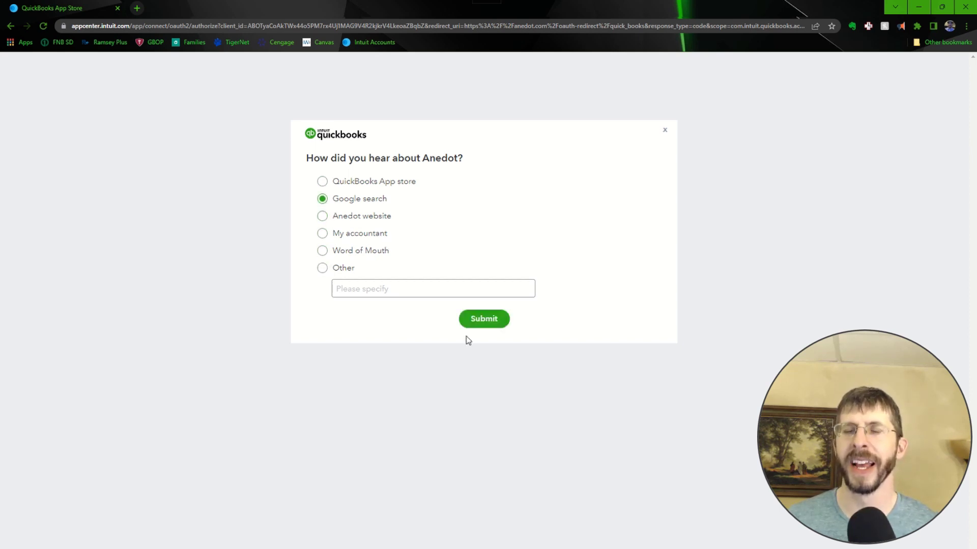
click(478, 326)
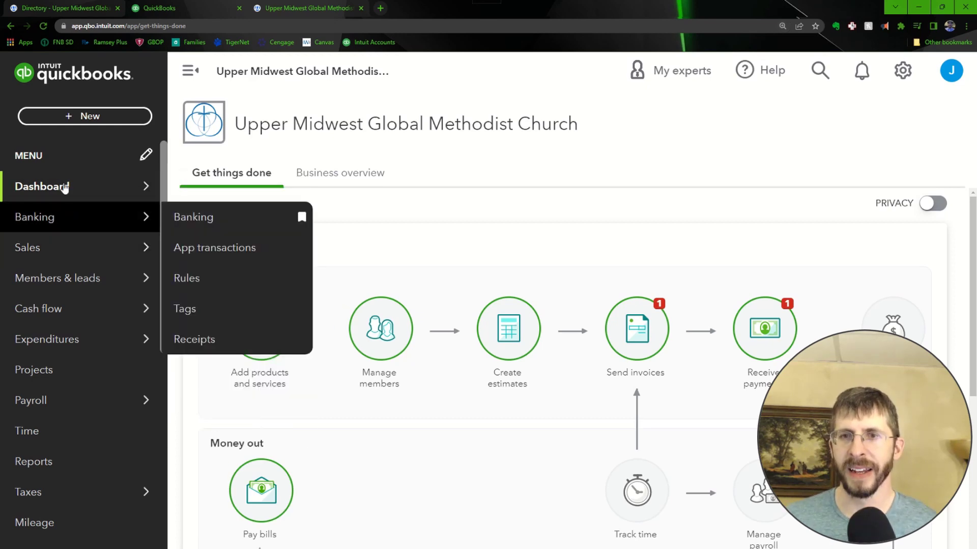
mouse_move(46, 406)
scroll(46, 407, down, 5)
mouse_move(89, 427)
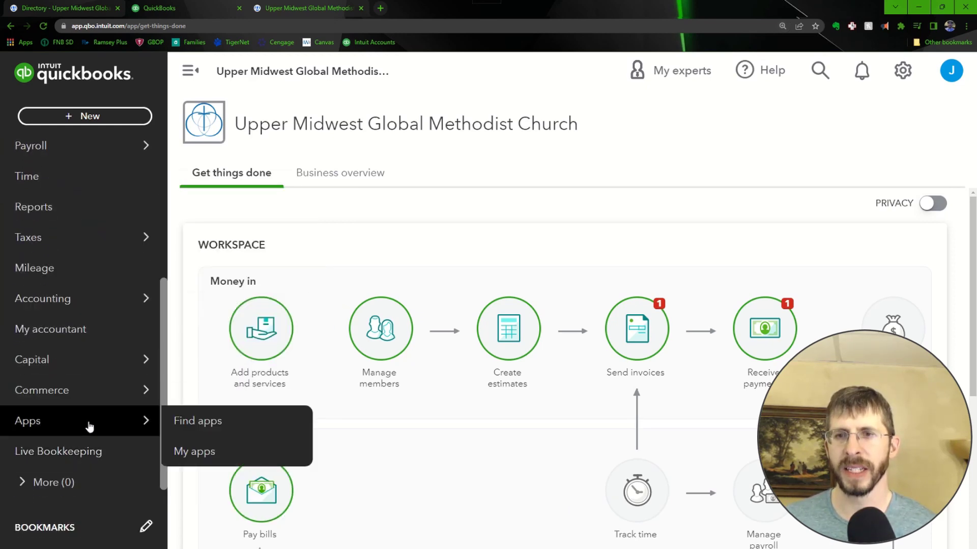
click(192, 452)
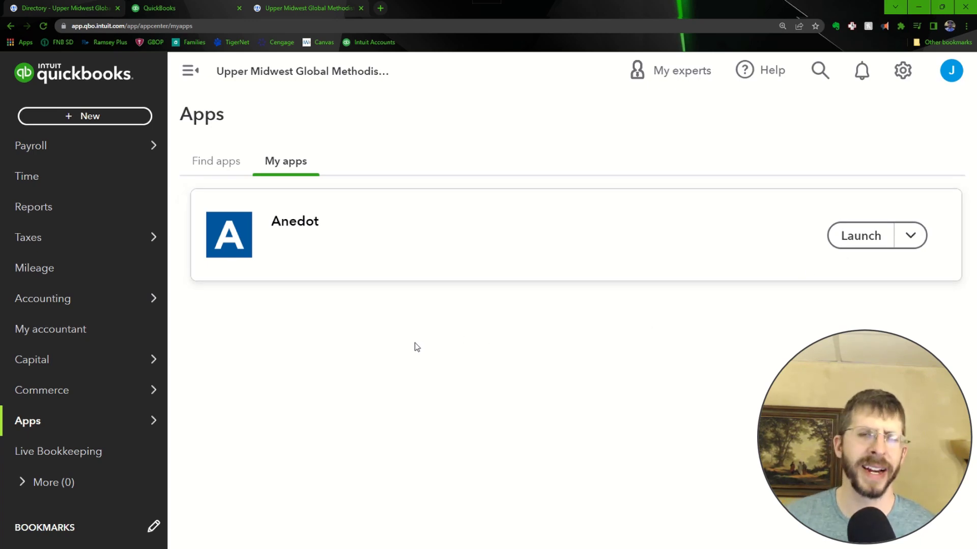
mouse_move(523, 4)
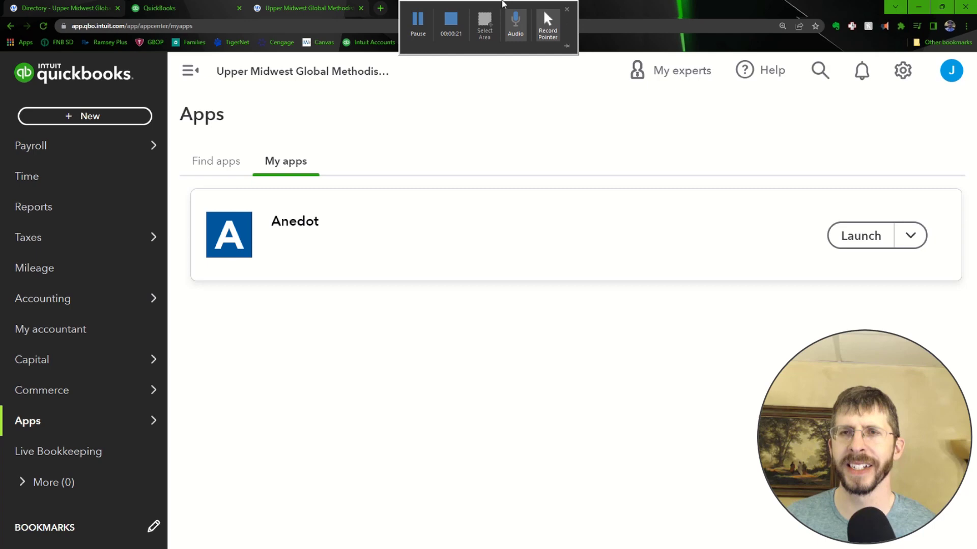
click(450, 23)
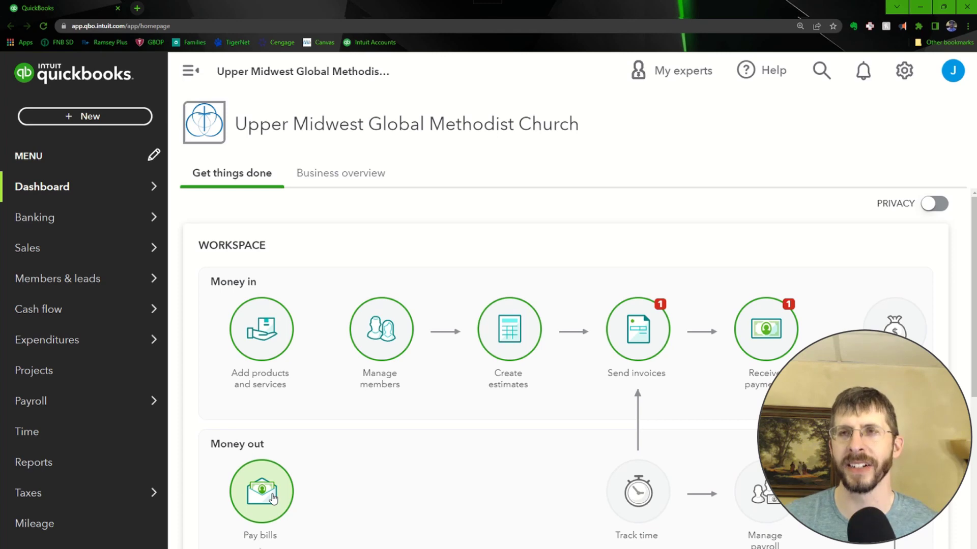
Start a member import from the members list and upload QuickBooks_Online_Customer_Sample_File.xls from Downloads
mouse_move(127, 259)
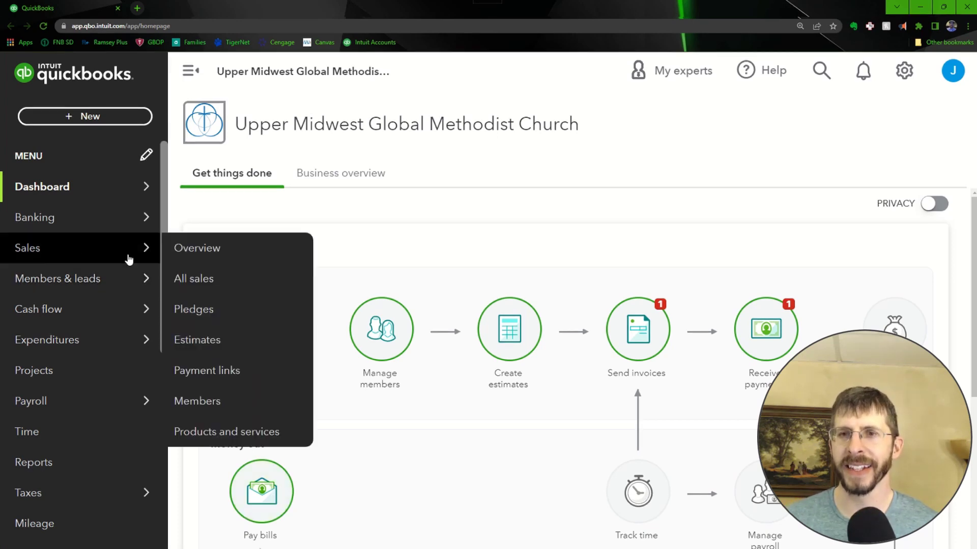
click(212, 409)
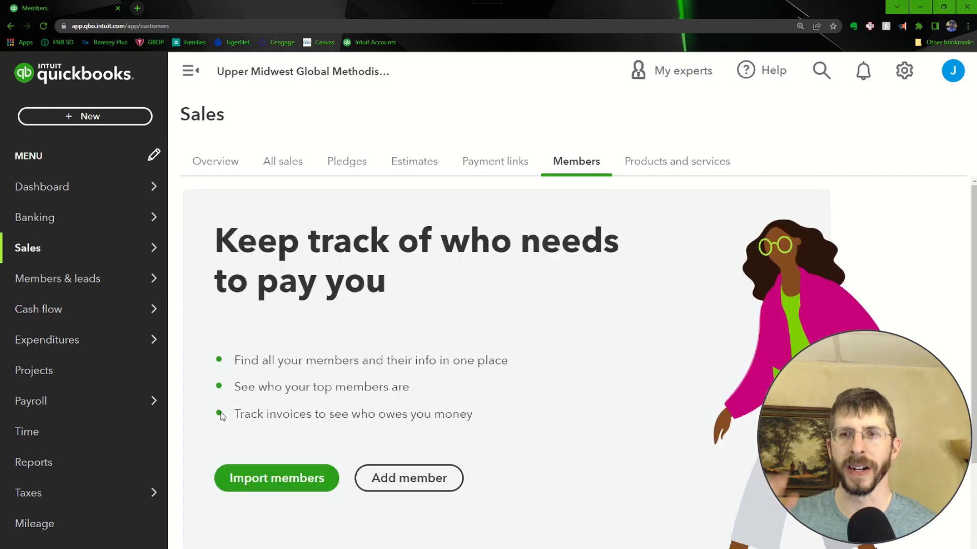
click(289, 477)
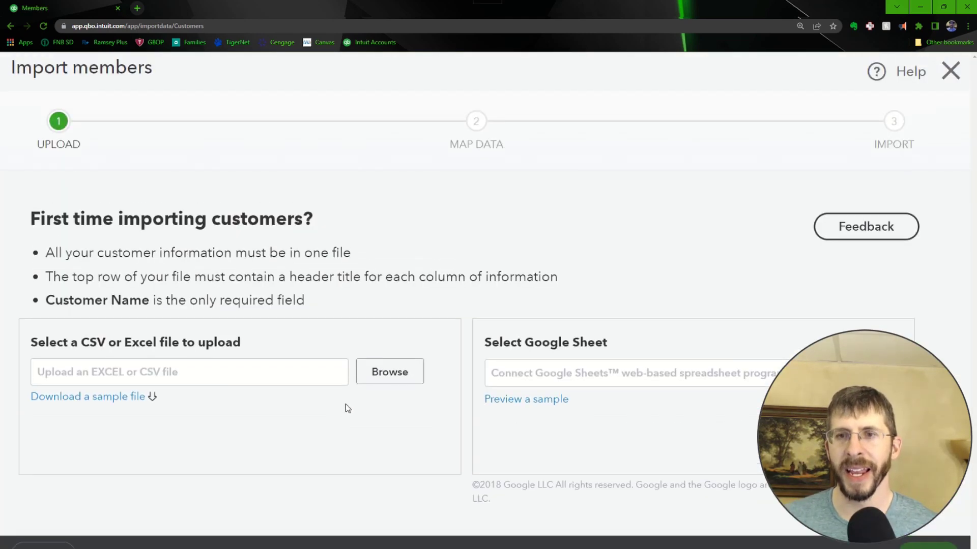
click(401, 378)
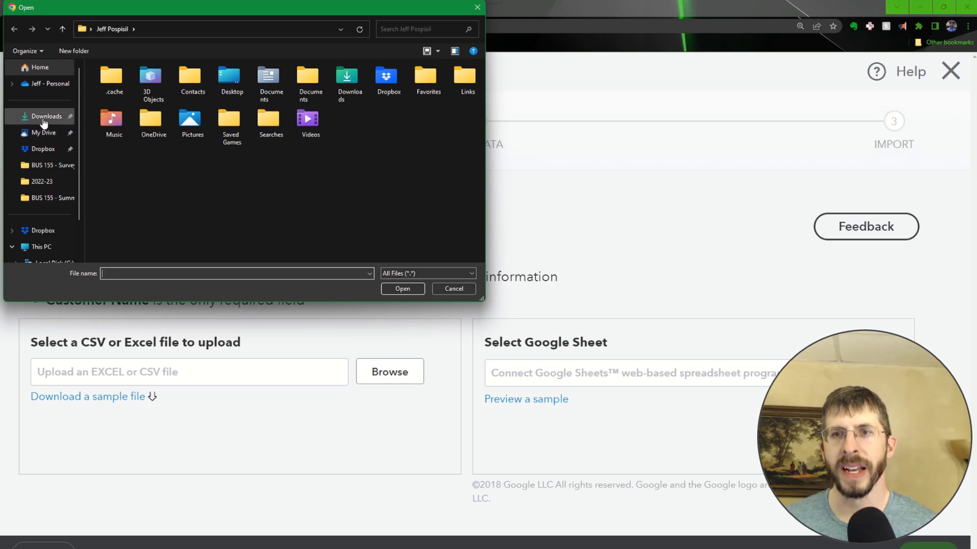
click(45, 117)
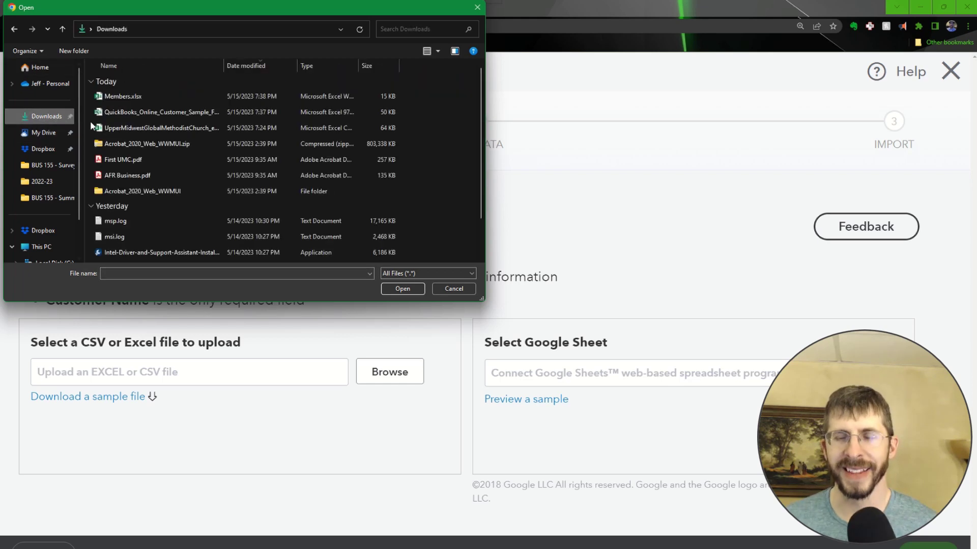
double_click(121, 114)
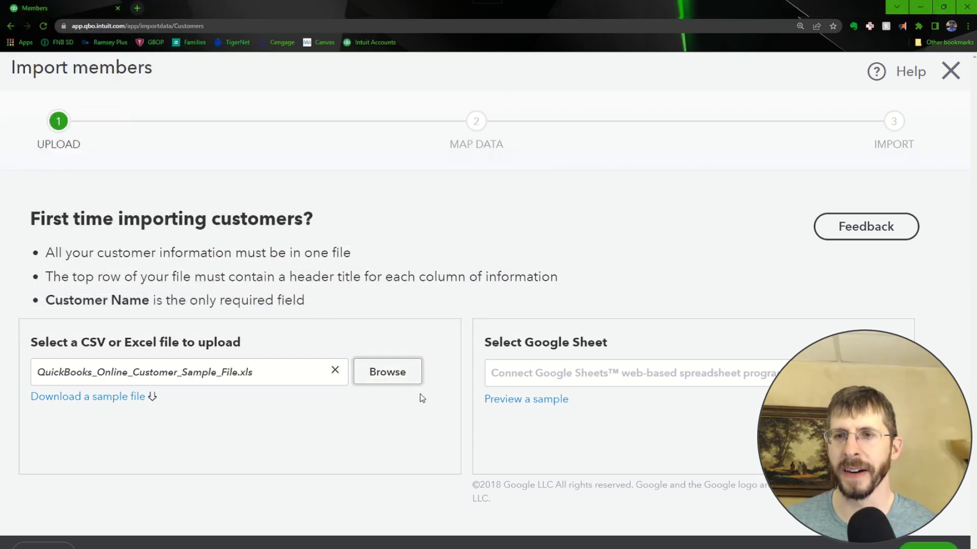
click(395, 373)
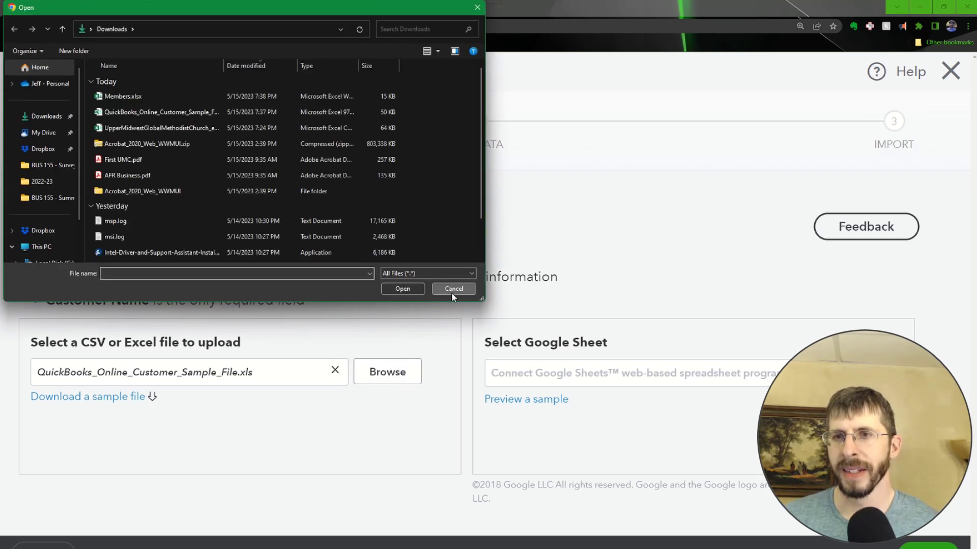
click(451, 291)
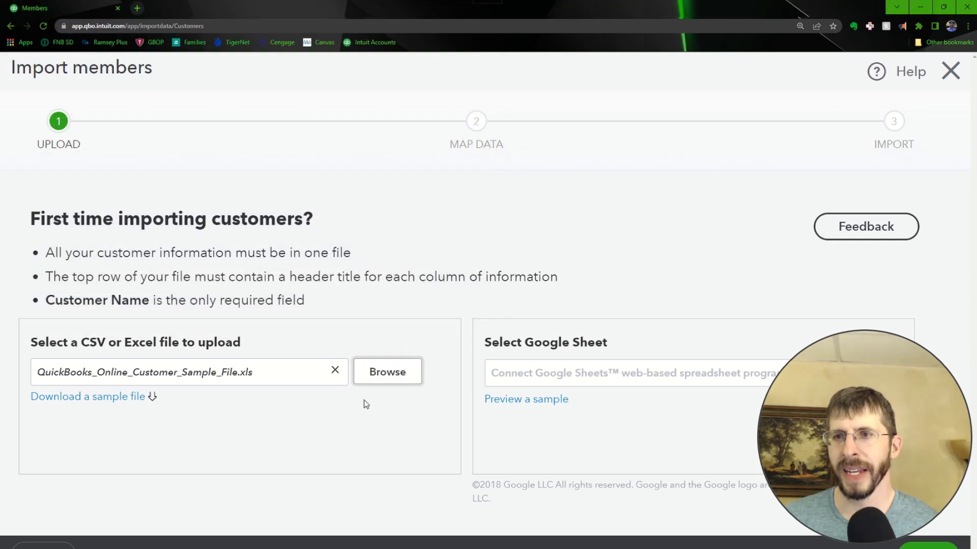
Review the auto-matched Name, Company, Email, Phone and Street mappings and continue to the import review
click(929, 547)
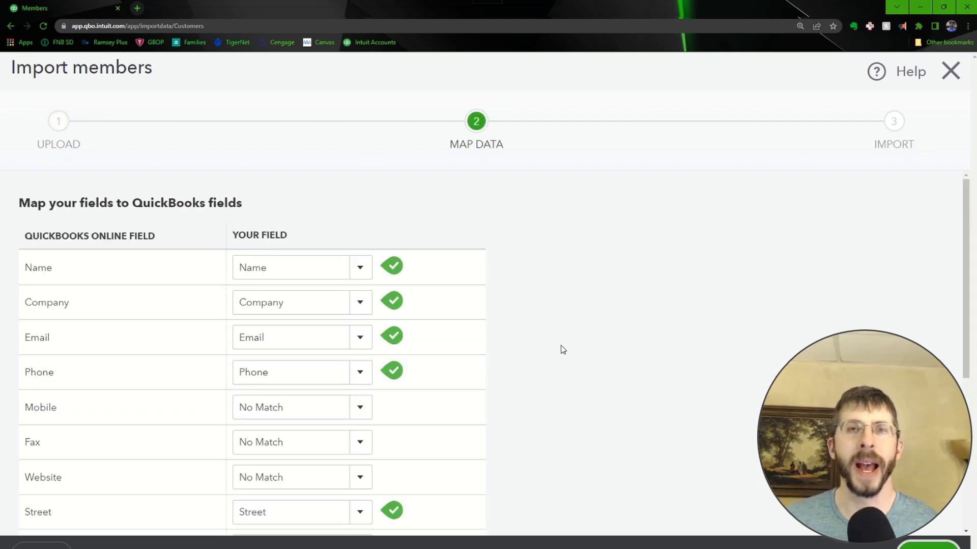
scroll(563, 350, down, 4)
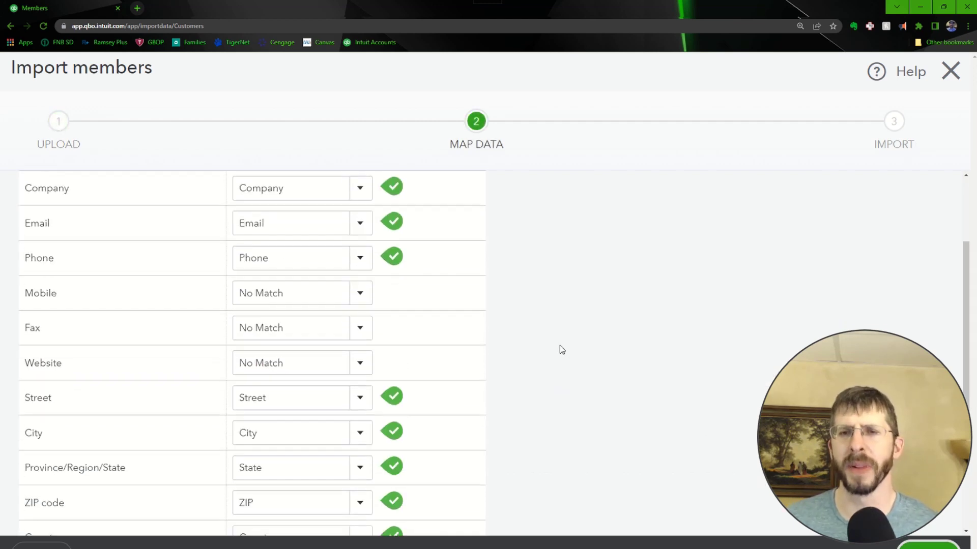
scroll(490, 312, down, 2)
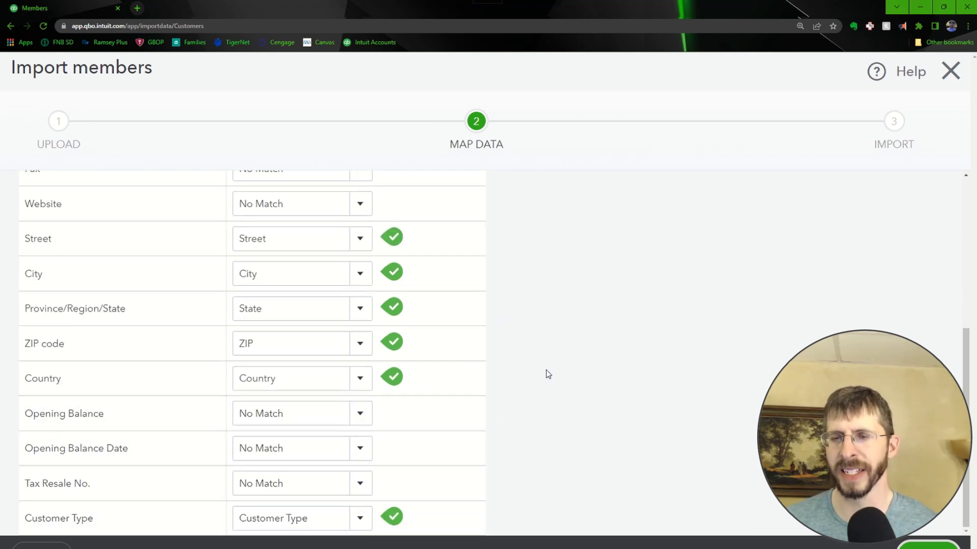
scroll(548, 372, up, 5)
click(926, 545)
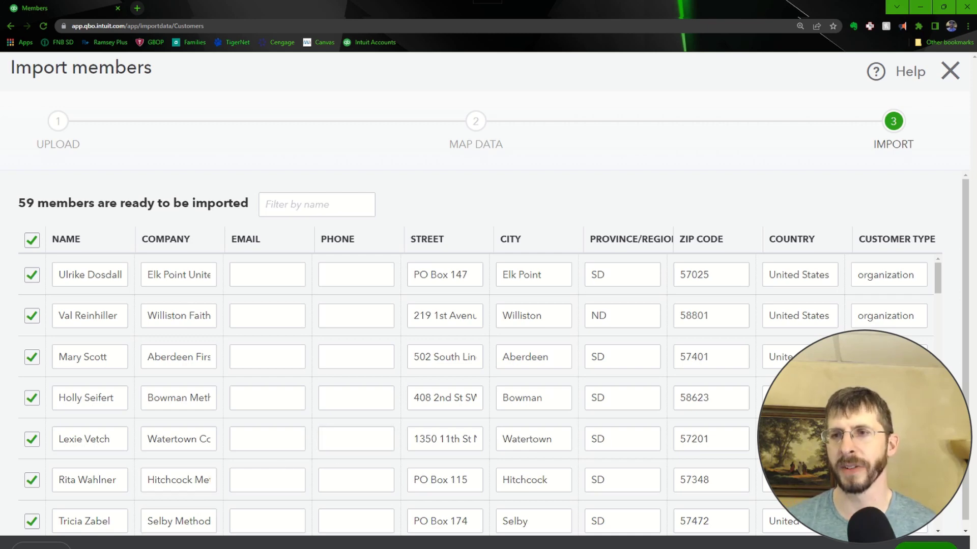
Import all 59 listed members
click(926, 545)
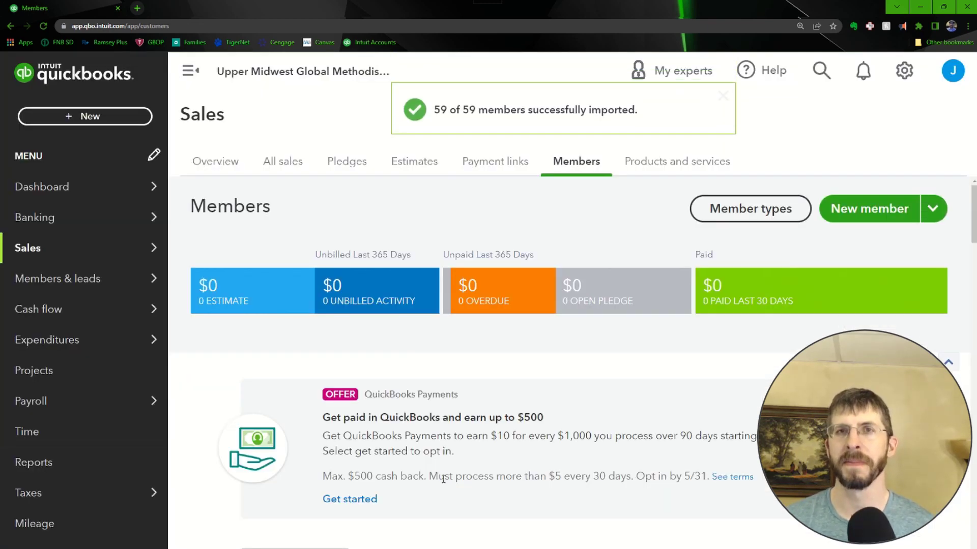
scroll(460, 471, down, 3)
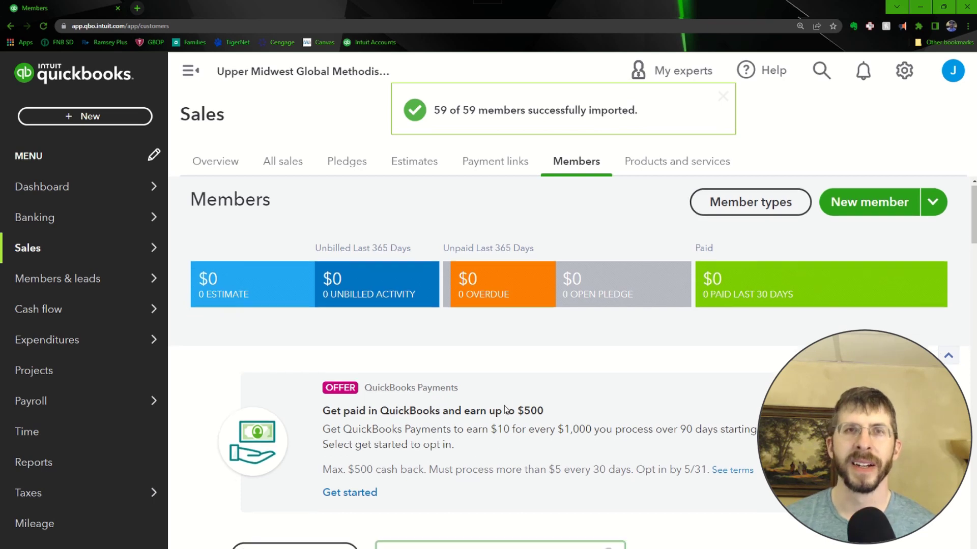
scroll(506, 404, up, 3)
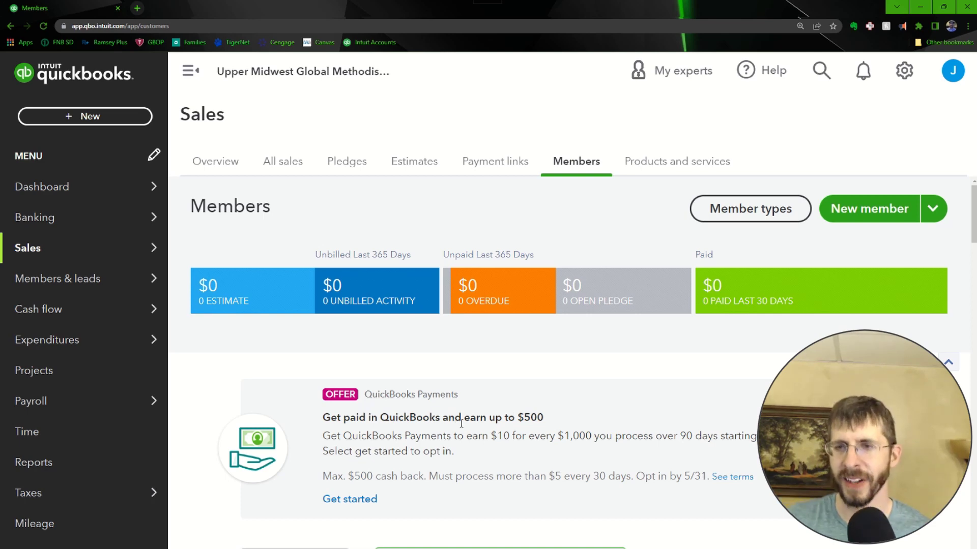
Create a new member with company name Anonymous and member type individual, then save it
click(860, 209)
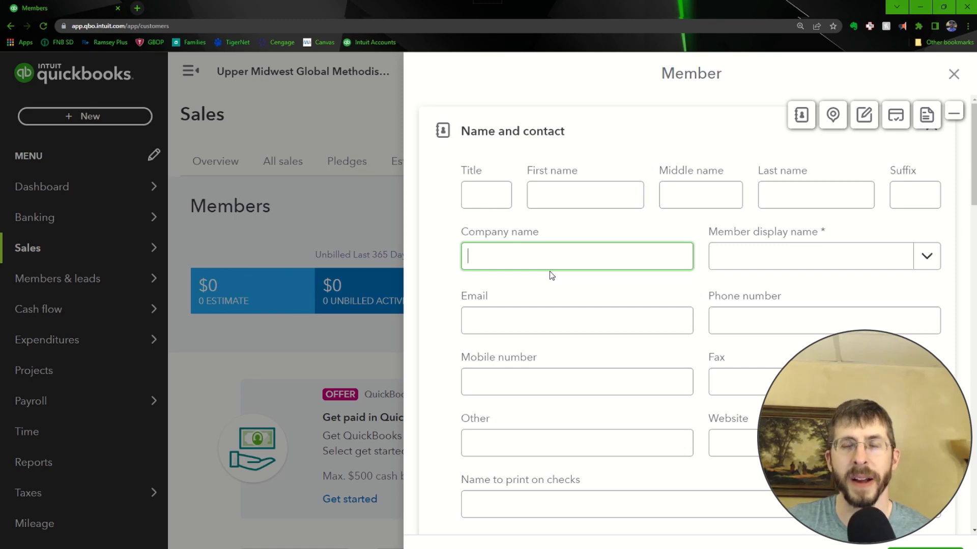
text(Anony)
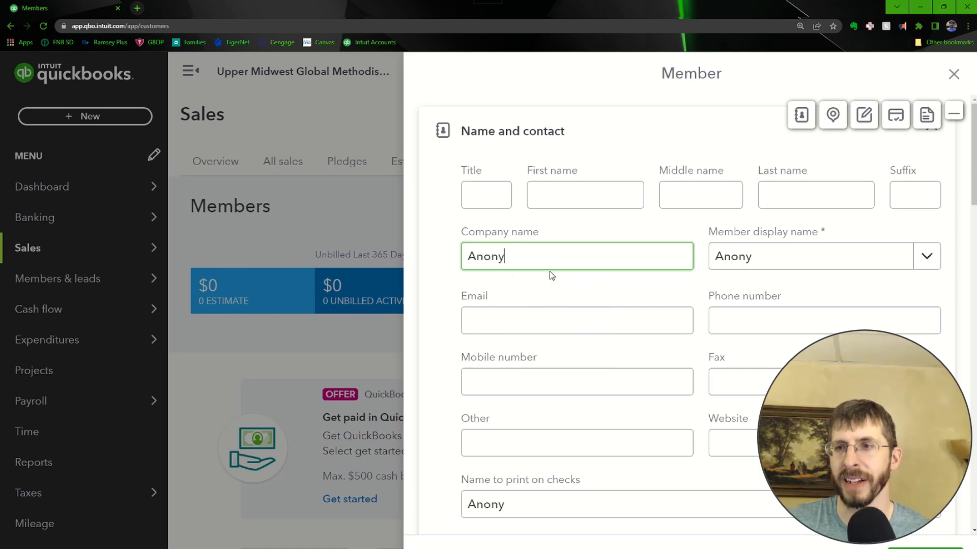
text(mous)
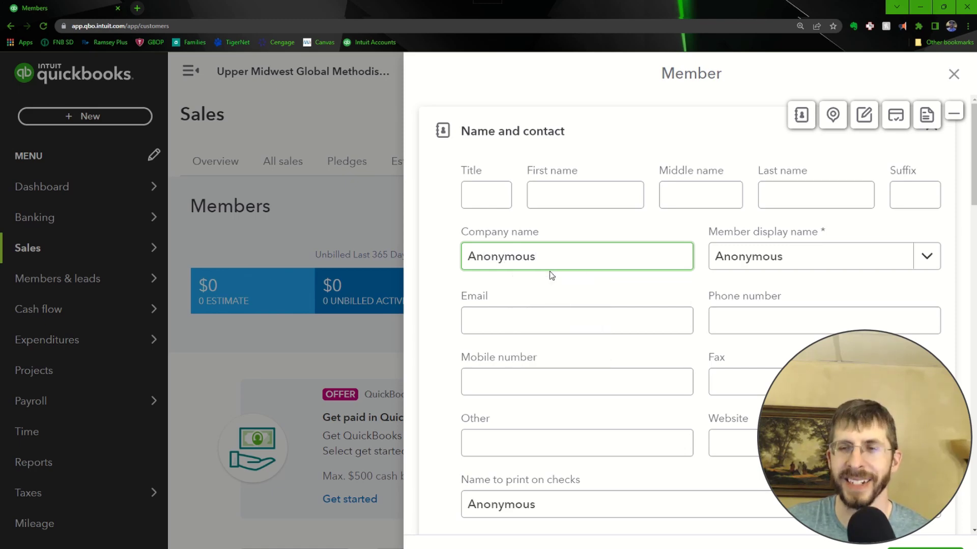
key(Tab)
key(Tab)
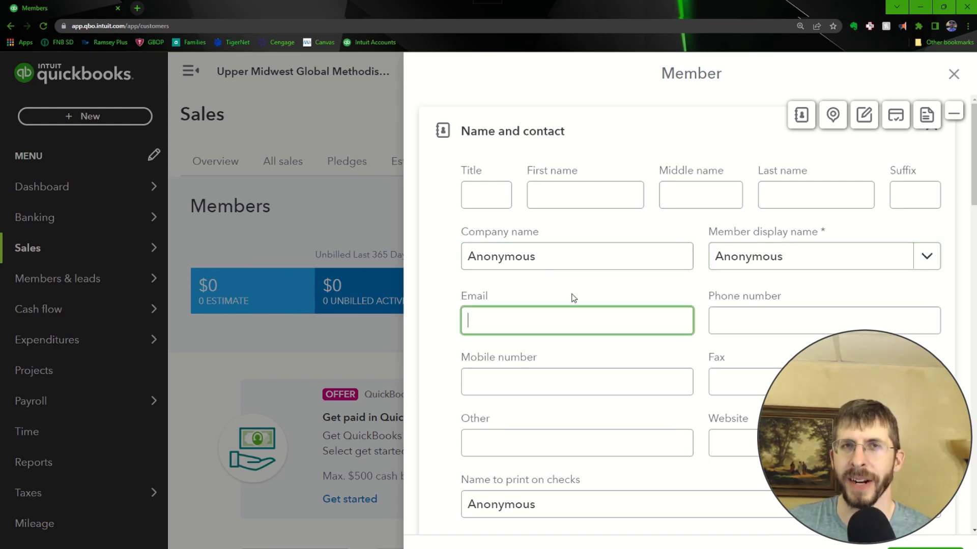
scroll(574, 298, down, 5)
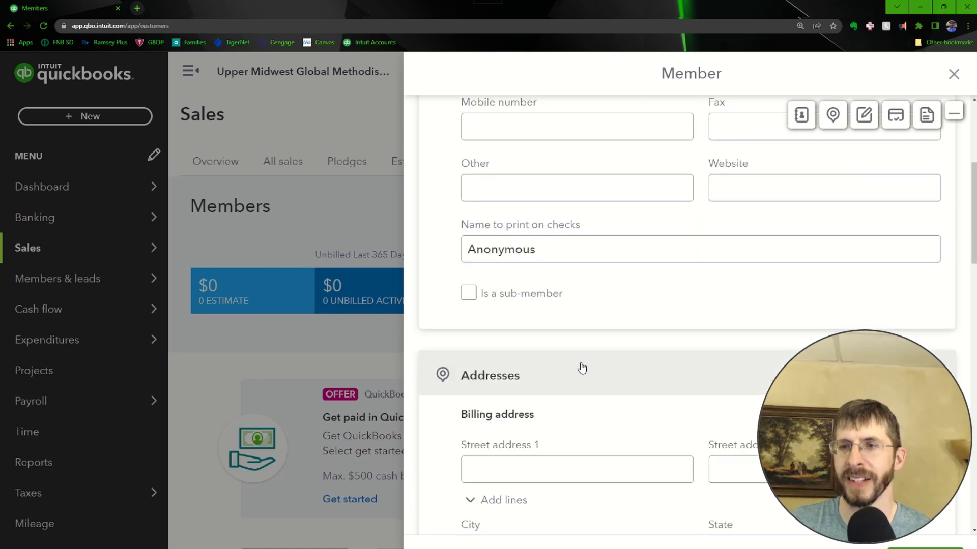
scroll(582, 367, down, 6)
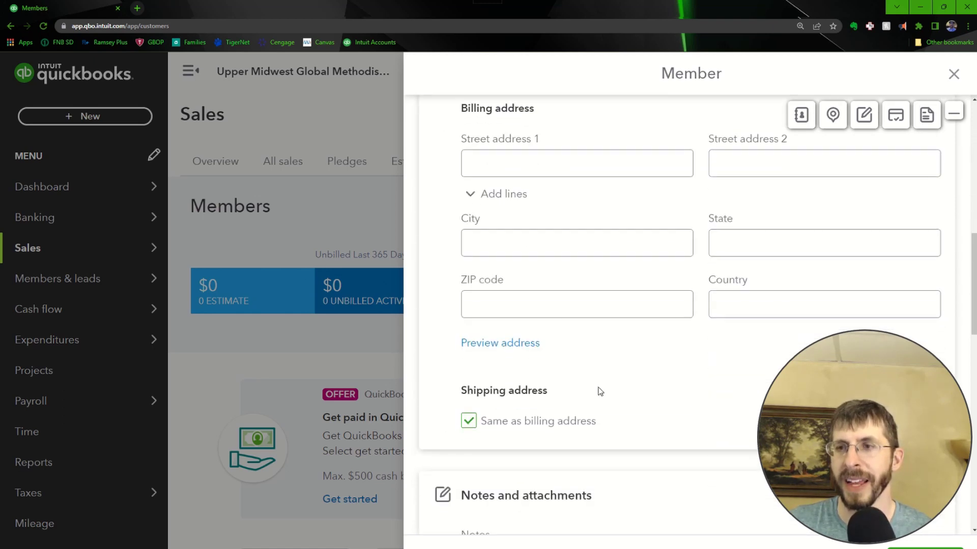
scroll(601, 392, down, 8)
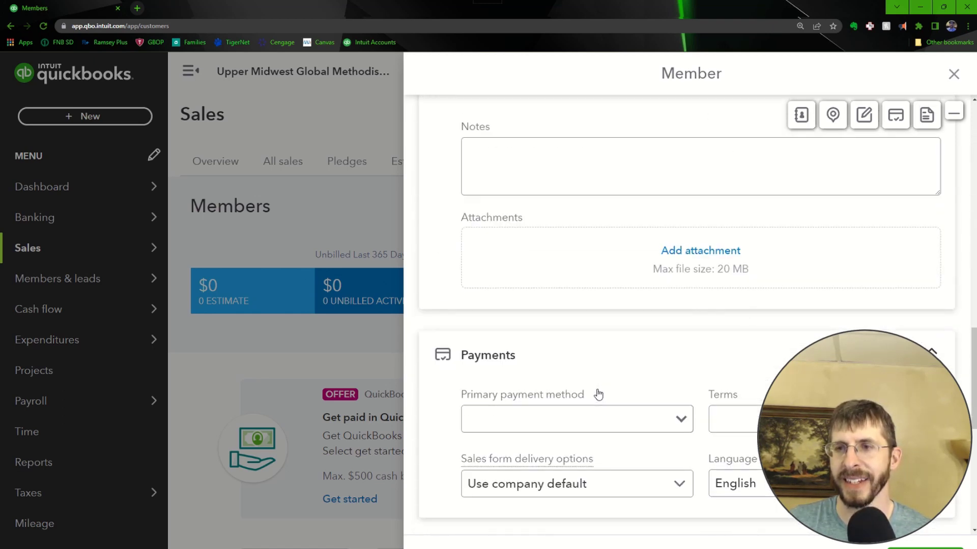
scroll(598, 394, down, 5)
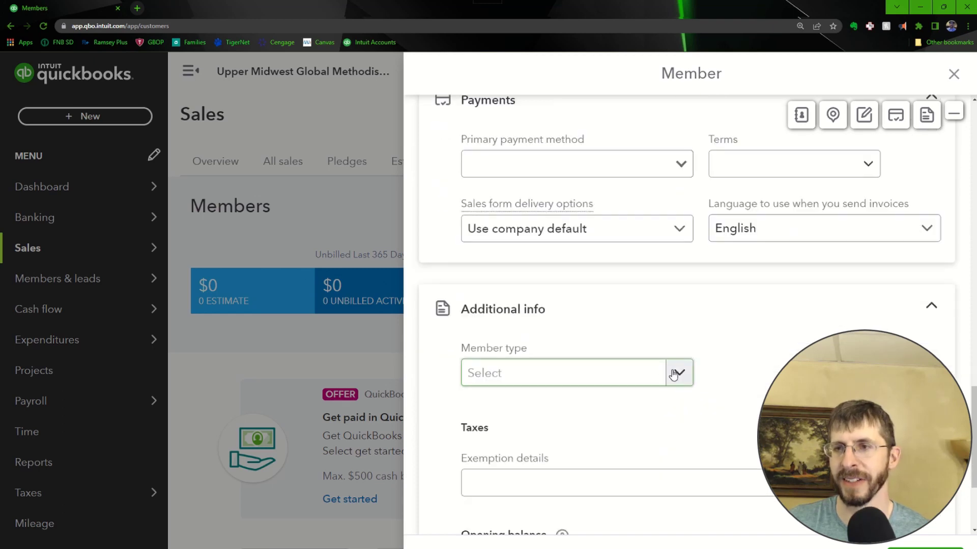
click(679, 376)
click(558, 409)
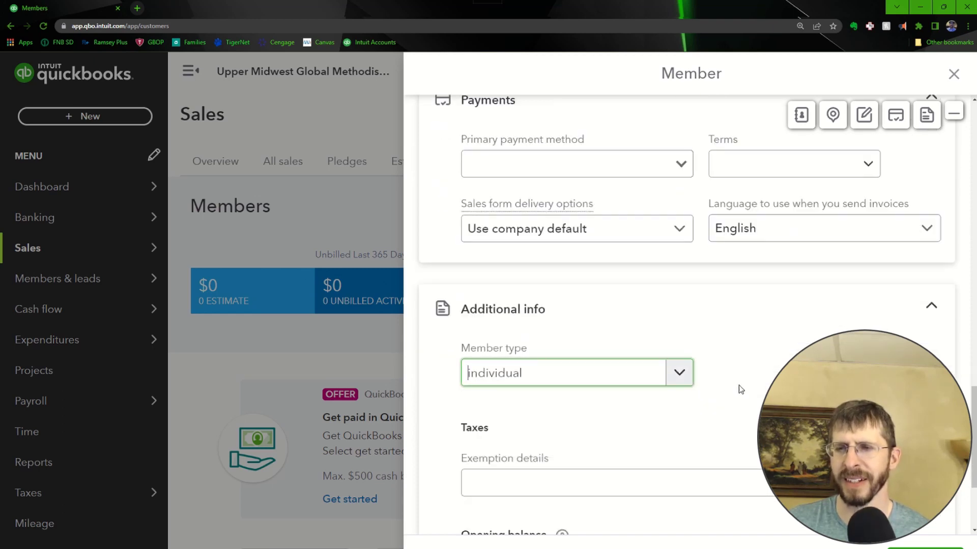
scroll(745, 386, down, 3)
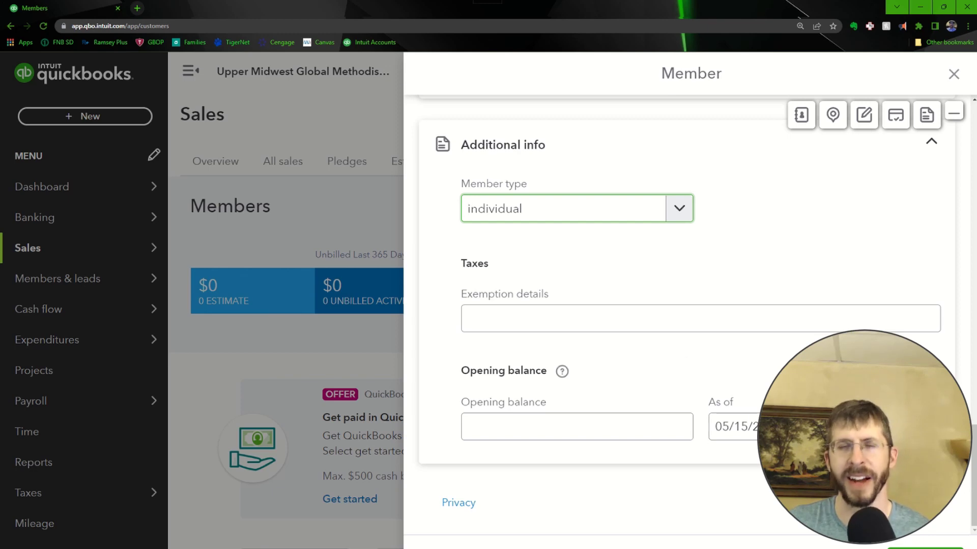
click(944, 548)
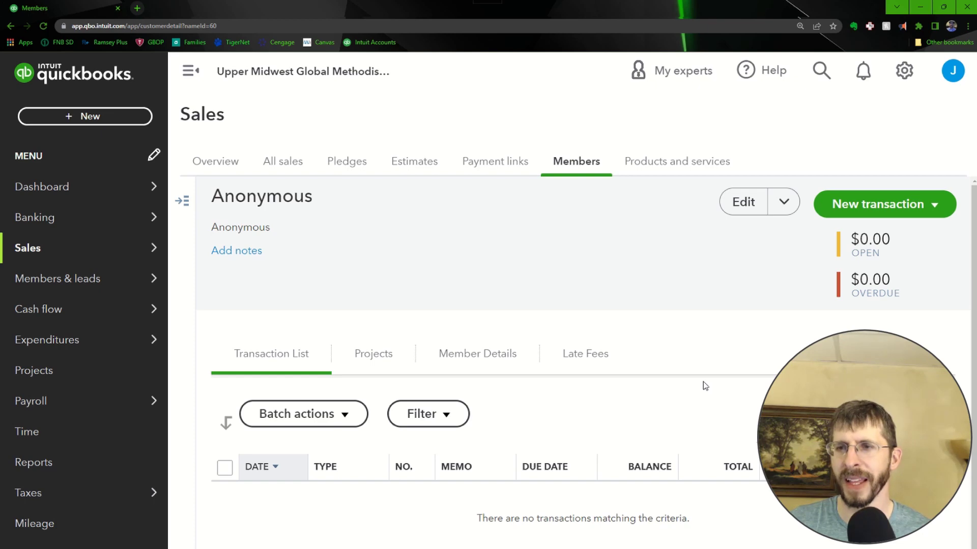
scroll(671, 377, down, 1)
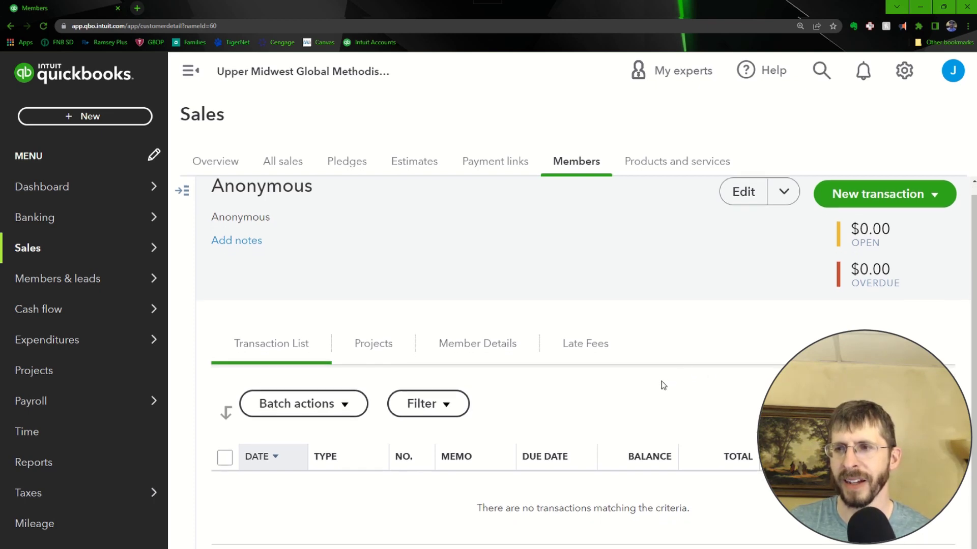
scroll(623, 382, up, 1)
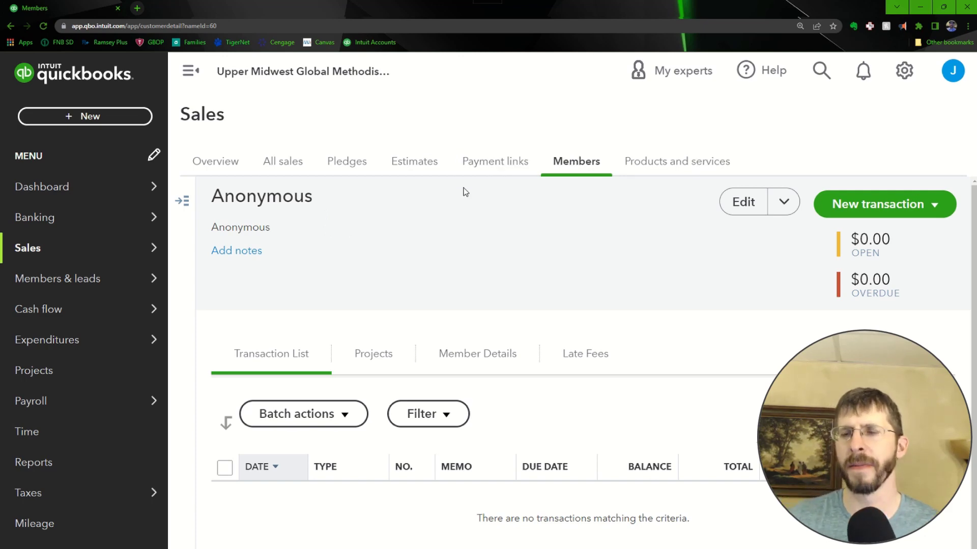
mouse_move(487, 3)
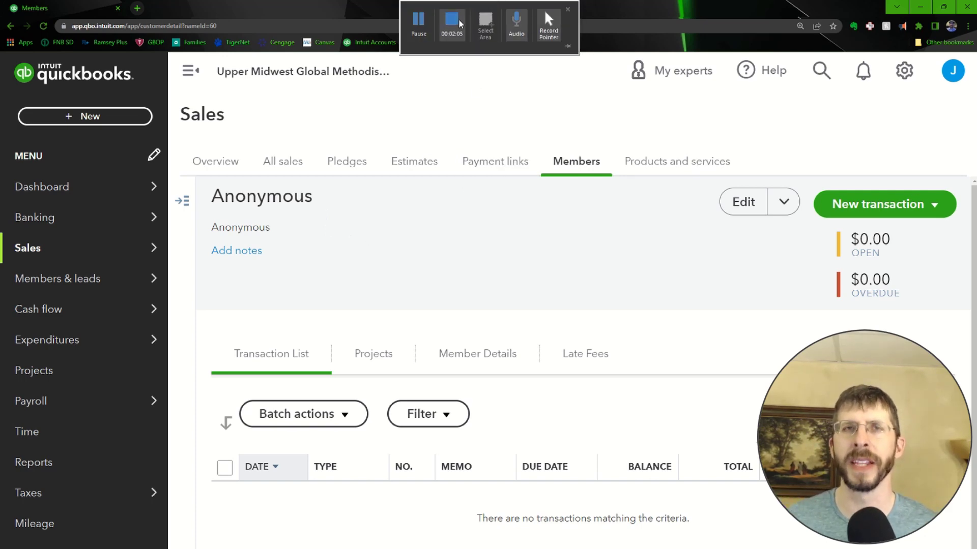